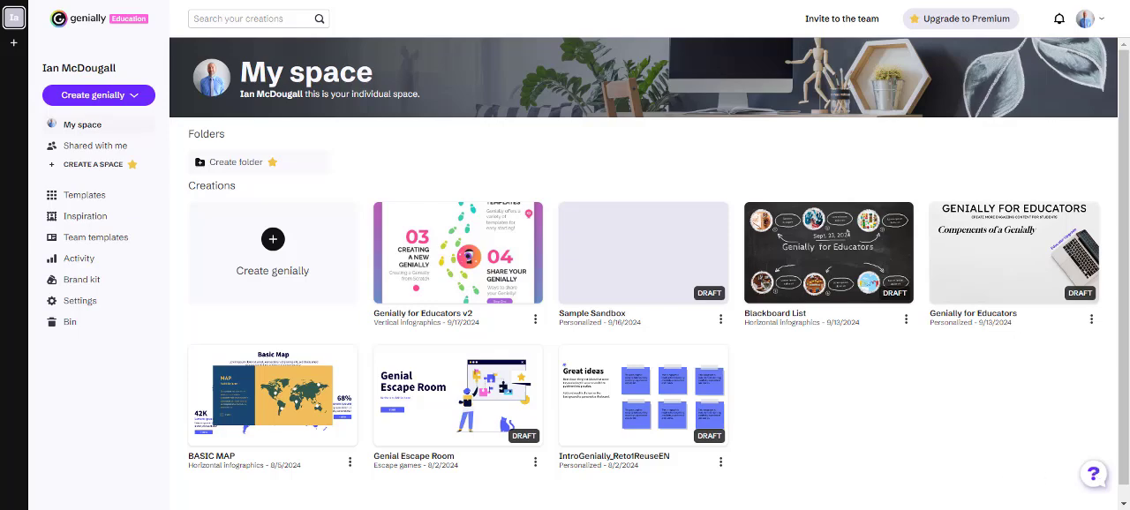
Look at the template gallery, return to the personal space, and open the Sample Sandbox creation for editing
{"action": "left_click", "coordinate": [83, 202]}
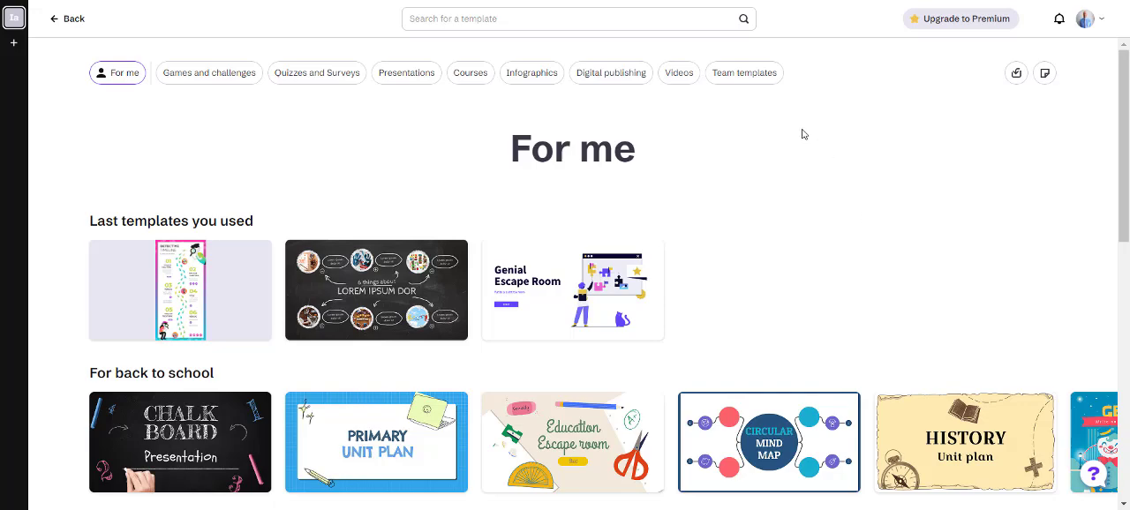
{"action": "left_click", "coordinate": [75, 27]}
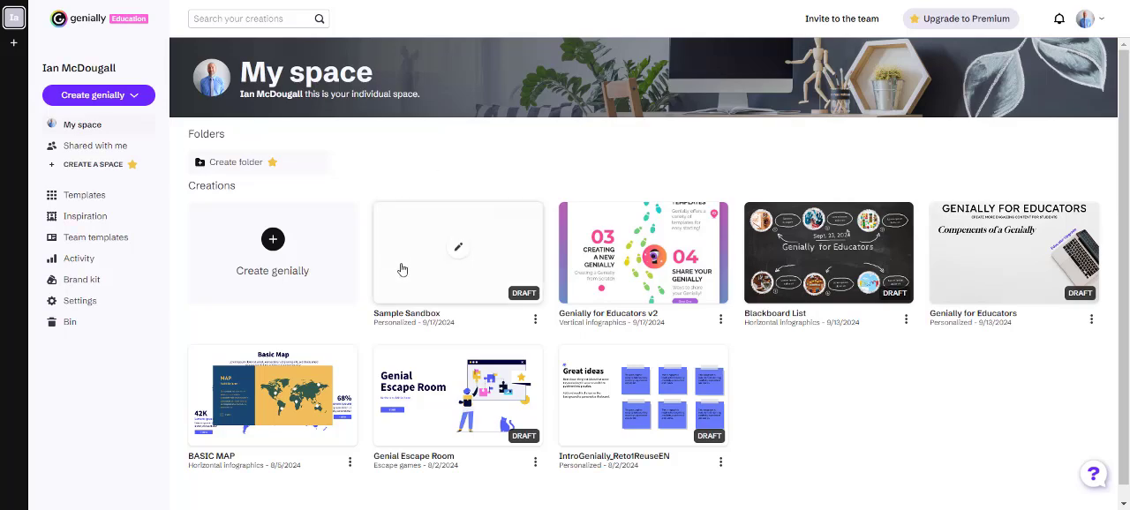
{"action": "left_click", "coordinate": [462, 255]}
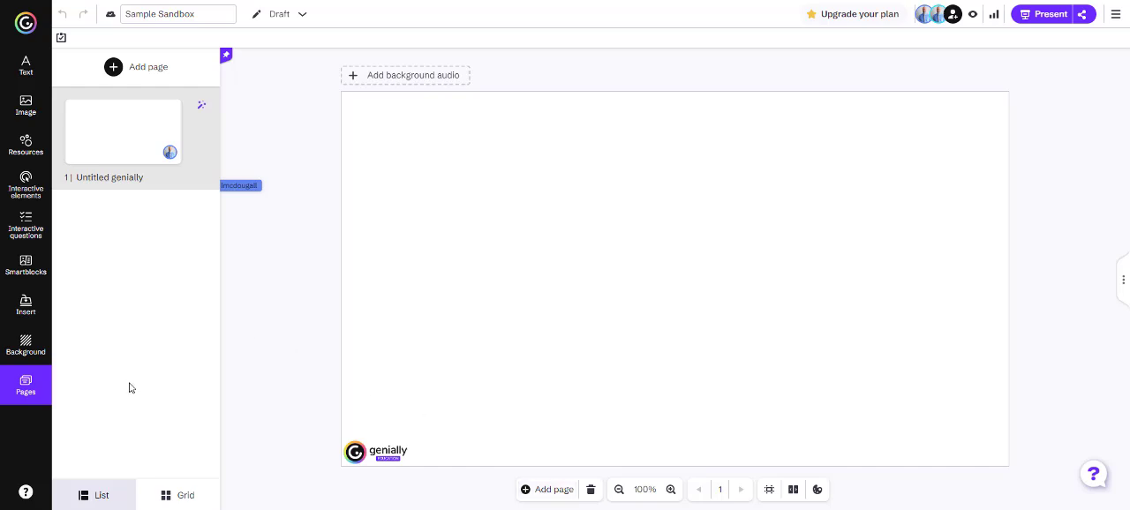
Set the base background behind the canvas to the light blue bokeh image from the library
{"action": "left_click", "coordinate": [22, 352]}
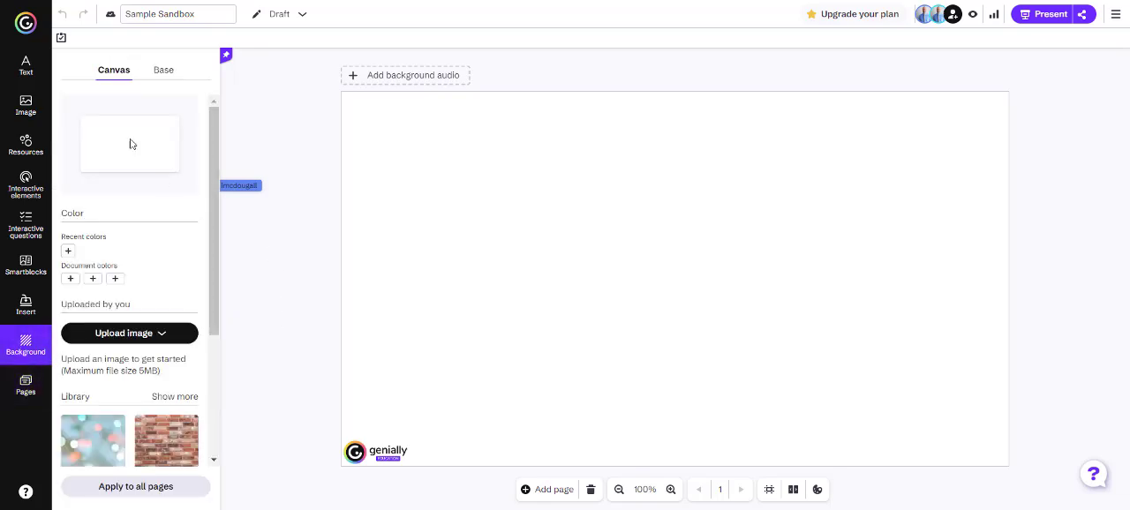
{"action": "left_click", "coordinate": [171, 77]}
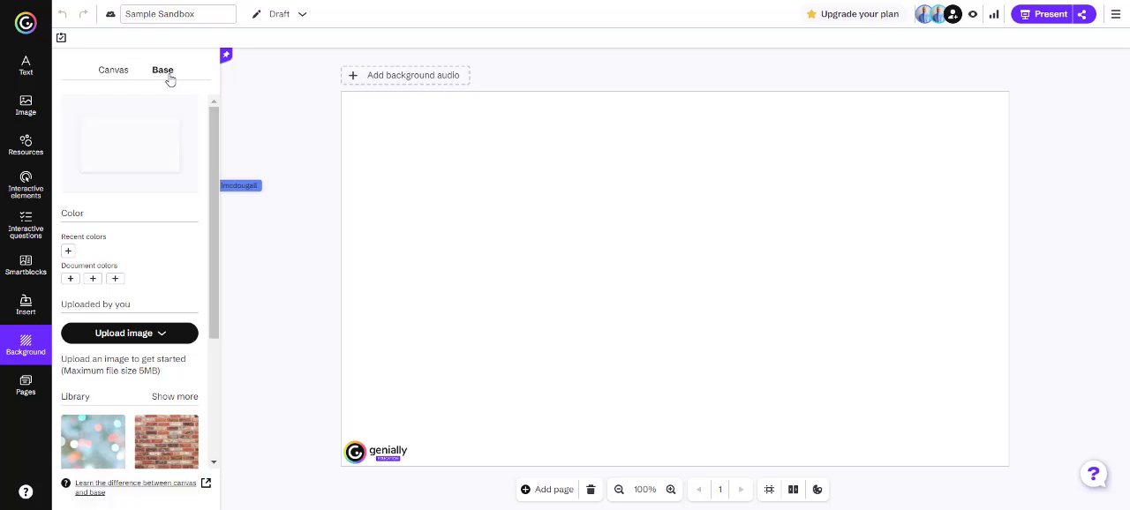
{"action": "scroll", "coordinate": [119, 378], "scroll_direction": "down", "scroll_amount": 1}
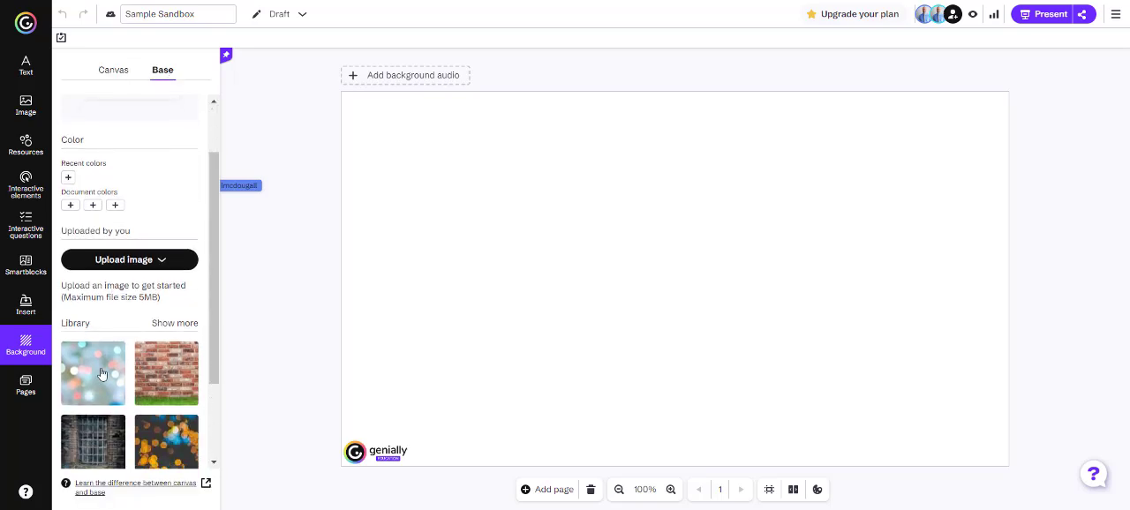
{"action": "left_click", "coordinate": [119, 378]}
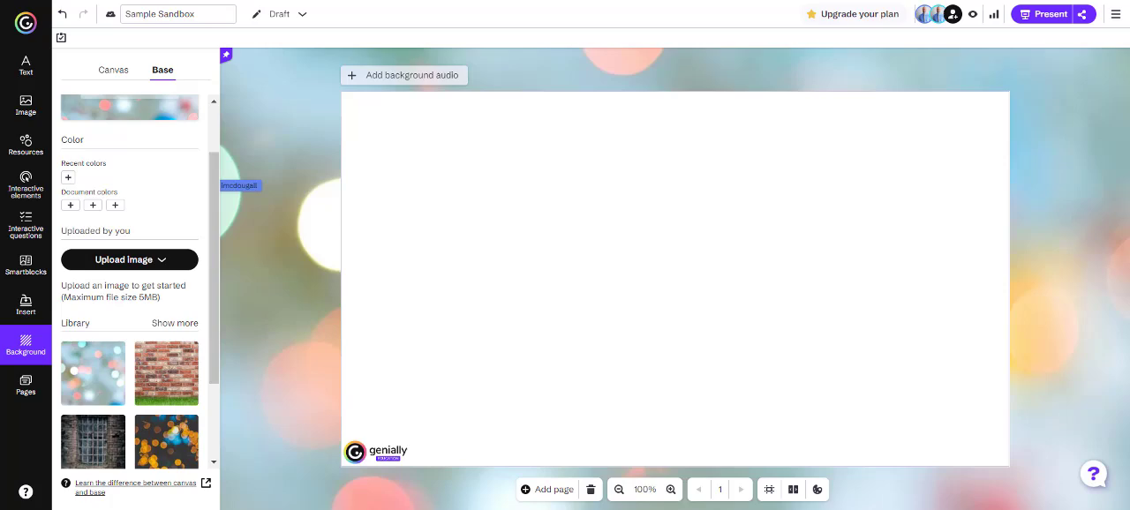
Set the canvas background to the library's brick wall image with grass
{"action": "left_click", "coordinate": [123, 75]}
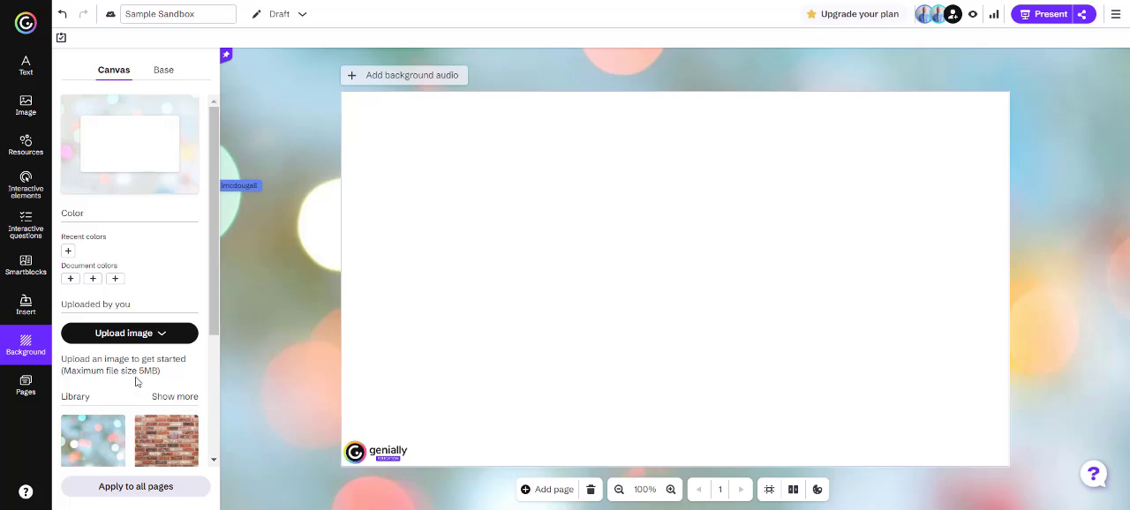
{"action": "scroll", "coordinate": [137, 381], "scroll_direction": "down", "scroll_amount": 1}
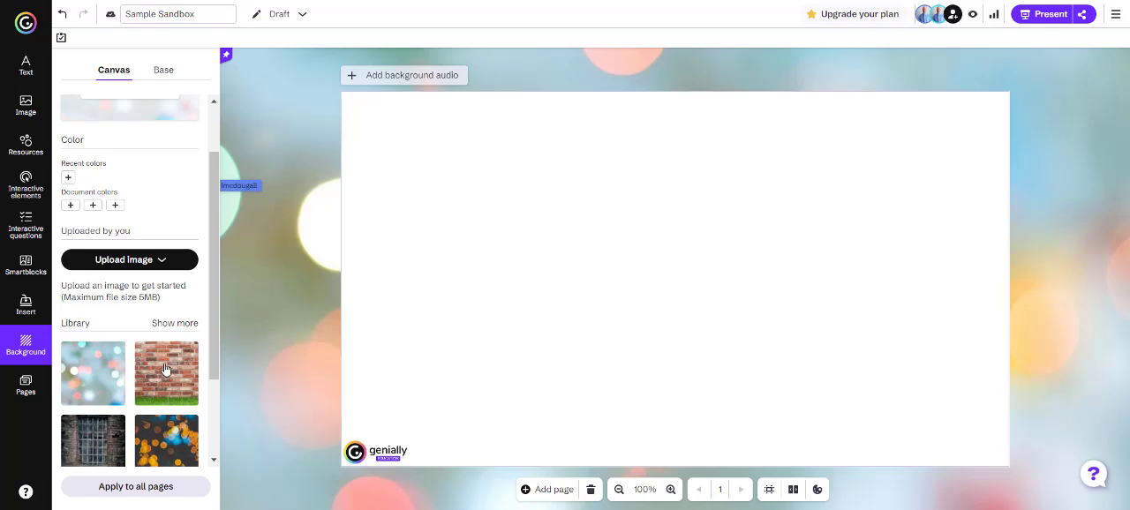
{"action": "scroll", "coordinate": [164, 371], "scroll_direction": "down", "scroll_amount": 2}
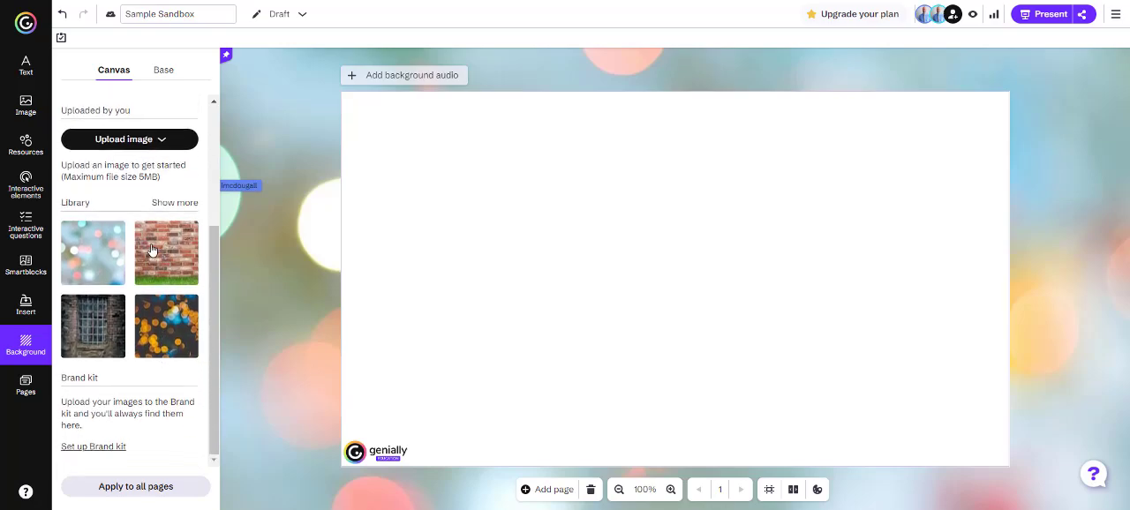
{"action": "left_click", "coordinate": [166, 254]}
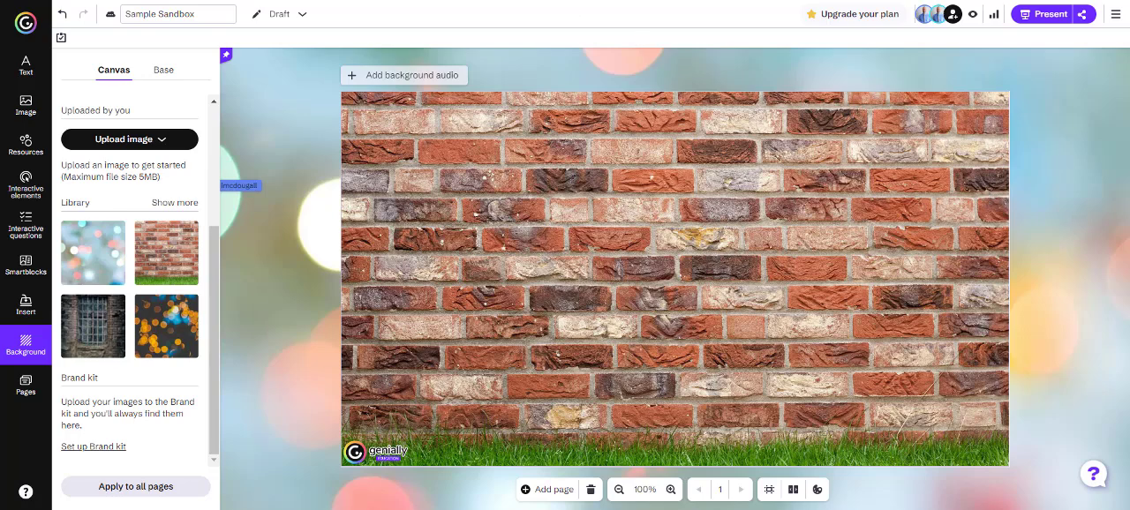
Add a Title 1 text box on the upper left of the canvas and replace its wording with "Text"
{"action": "left_click", "coordinate": [27, 66]}
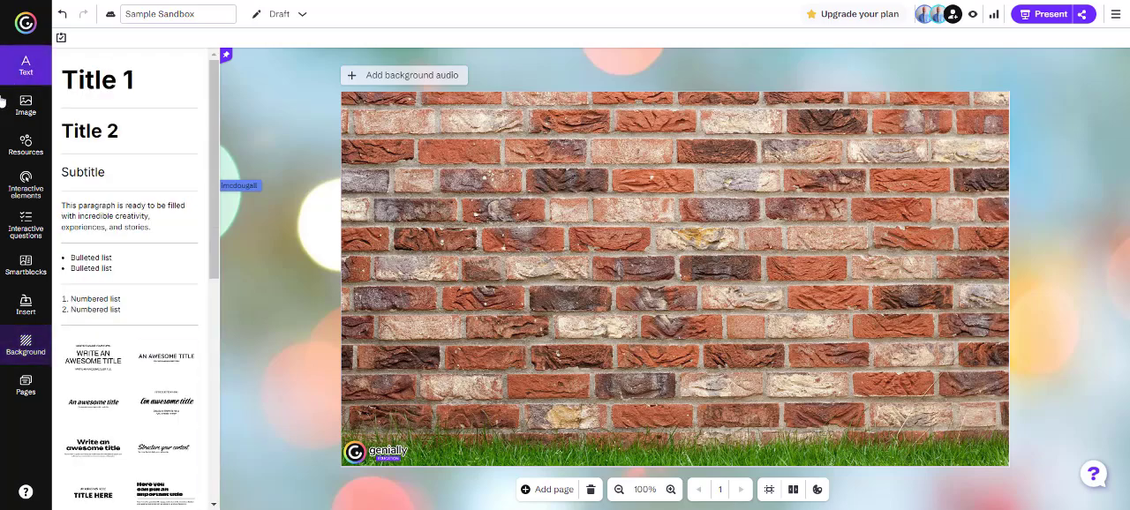
{"action": "scroll", "coordinate": [143, 263], "scroll_direction": "down", "scroll_amount": 5}
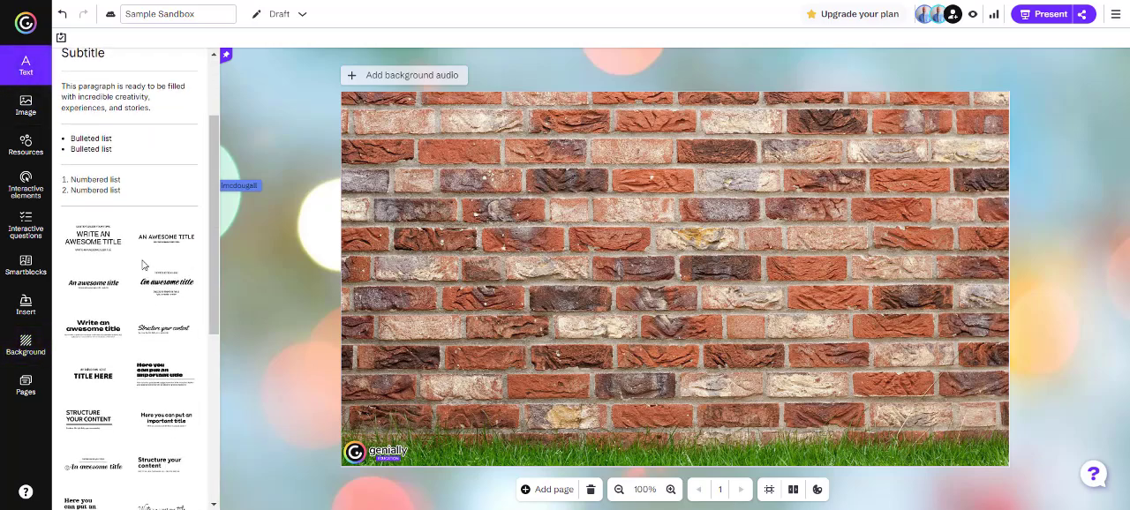
{"action": "scroll", "coordinate": [139, 256], "scroll_direction": "up", "scroll_amount": 5}
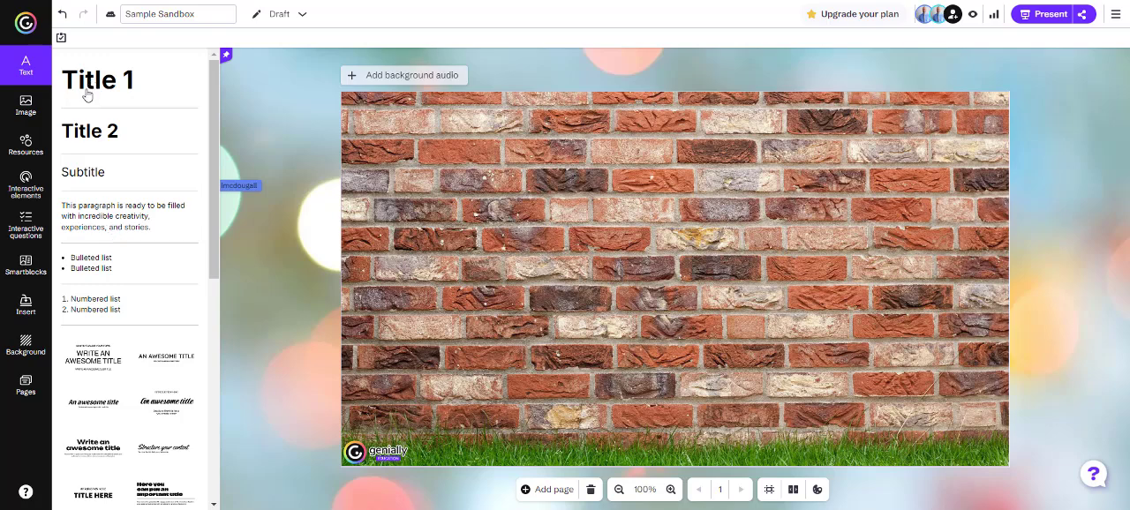
{"action": "left_click_drag", "start_coordinate": [92, 88], "coordinate": [482, 182]}
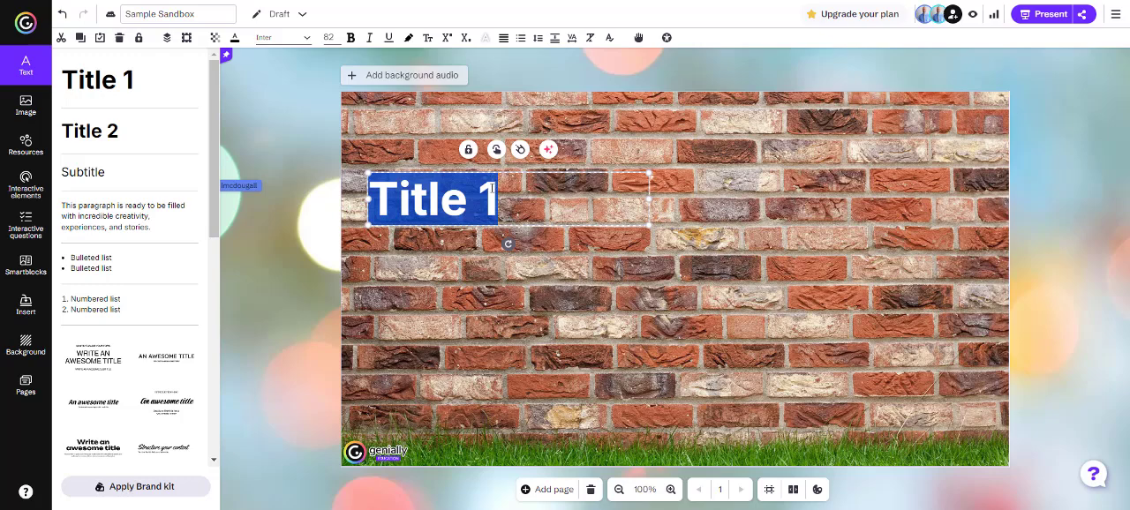
{"action": "type", "text": "Text"}
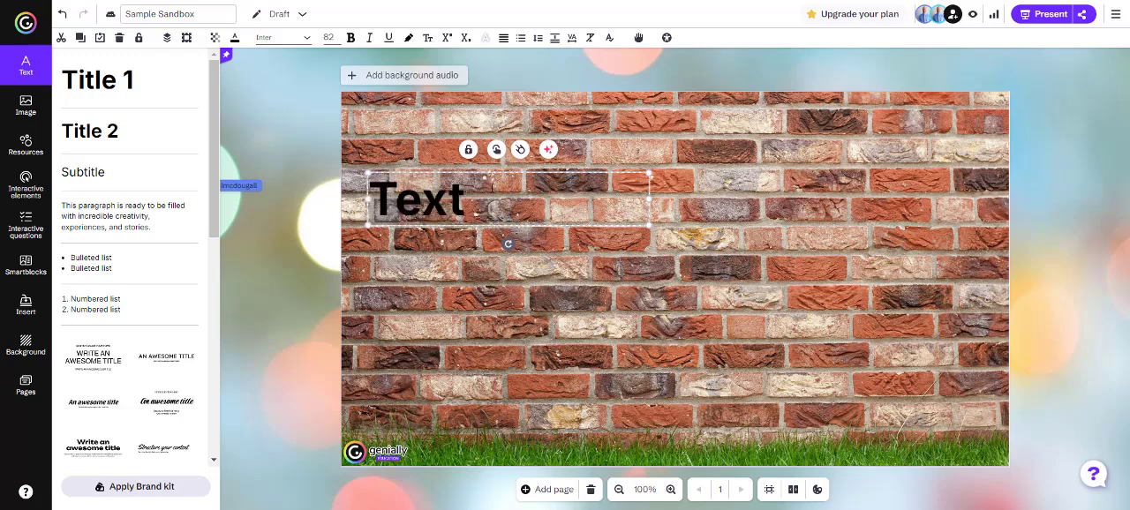
Recolor the title "Text" green and remove its bold formatting
{"action": "double_click", "coordinate": [424, 203]}
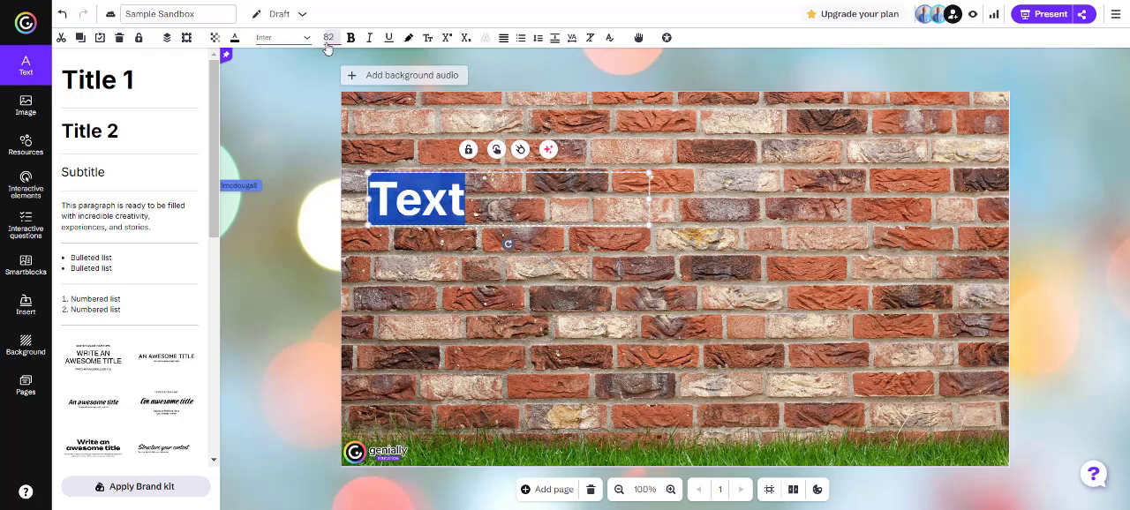
{"action": "left_click", "coordinate": [234, 38]}
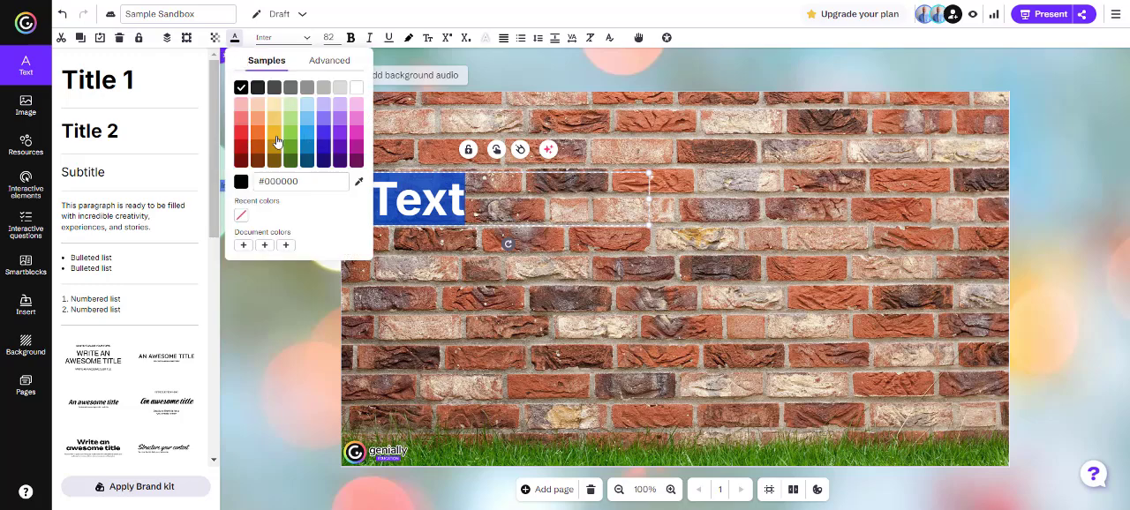
{"action": "left_click", "coordinate": [292, 134]}
{"action": "left_click", "coordinate": [350, 39]}
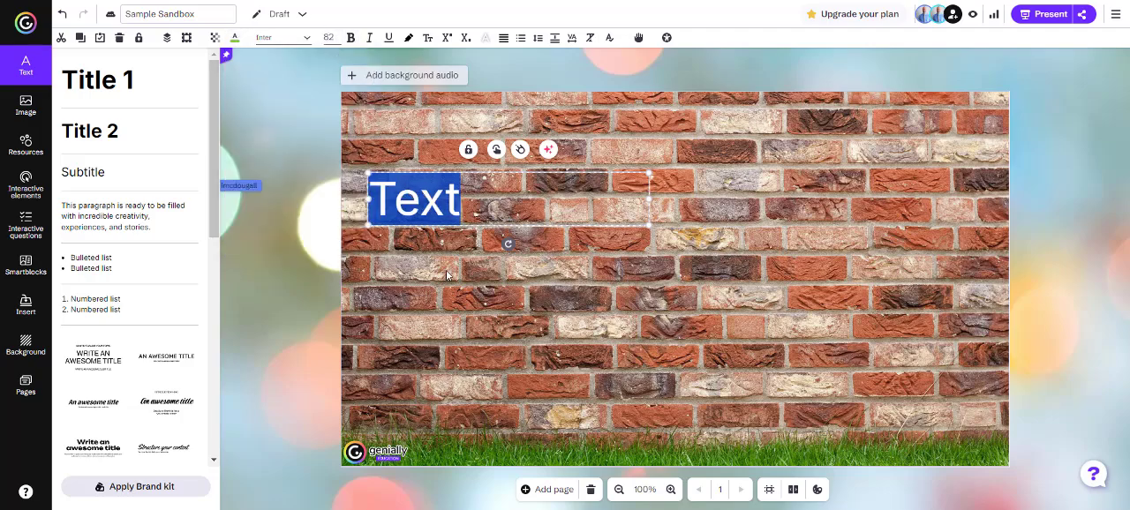
{"action": "left_click", "coordinate": [447, 275]}
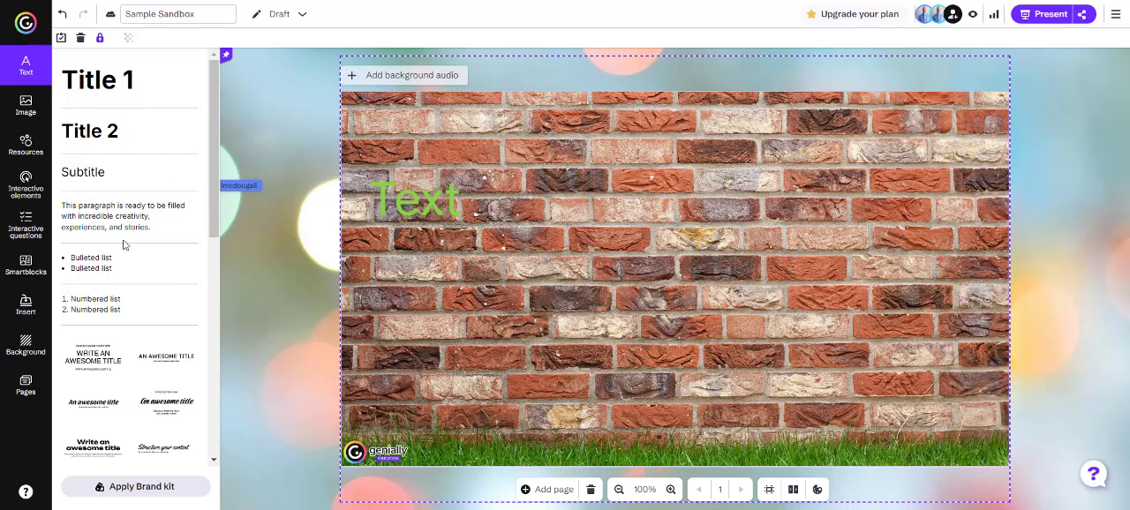
{"action": "scroll", "coordinate": [134, 279], "scroll_direction": "down", "scroll_amount": 4}
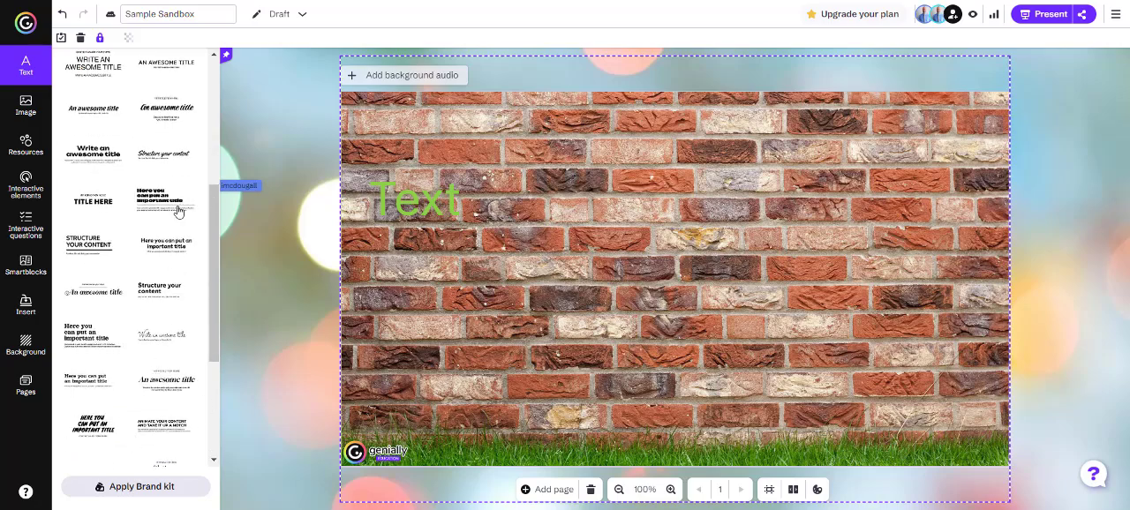
{"action": "scroll", "coordinate": [113, 314], "scroll_direction": "down", "scroll_amount": 3}
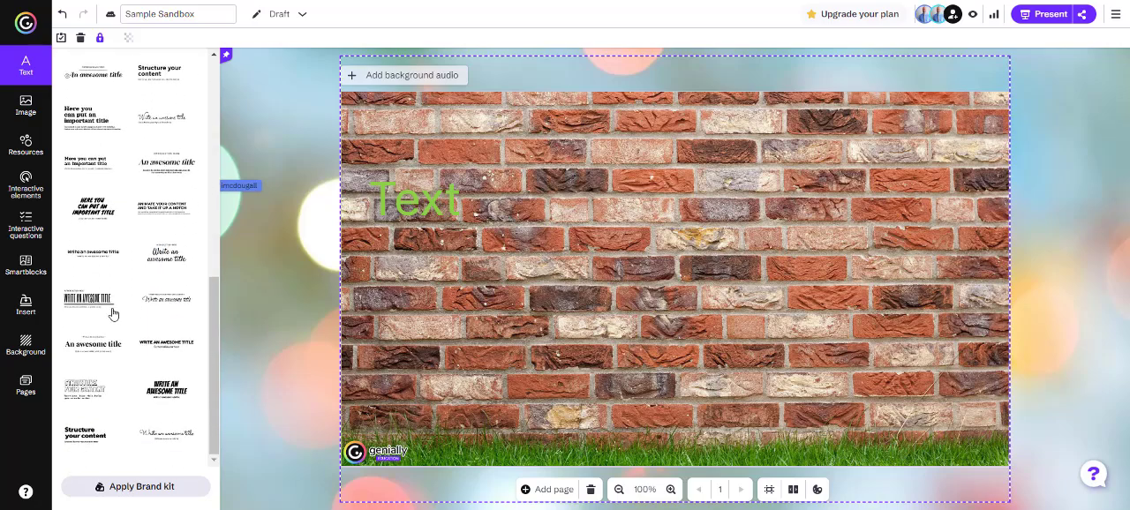
{"action": "scroll", "coordinate": [140, 294], "scroll_direction": "up", "scroll_amount": 10}
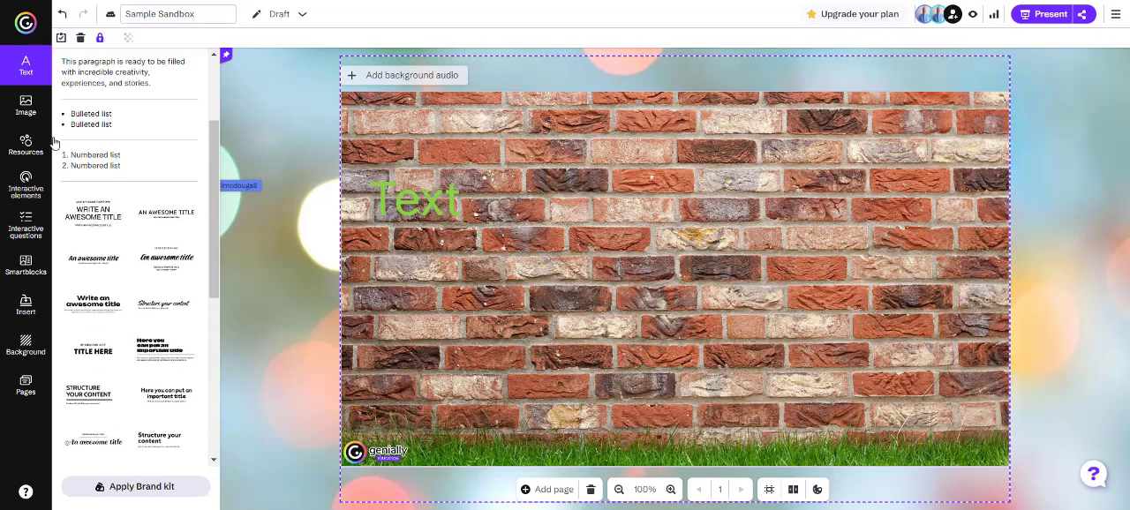
Insert the stock photo of a group around a table with laptops, and shrink it into the canvas's upper-right corner
{"action": "left_click", "coordinate": [27, 105]}
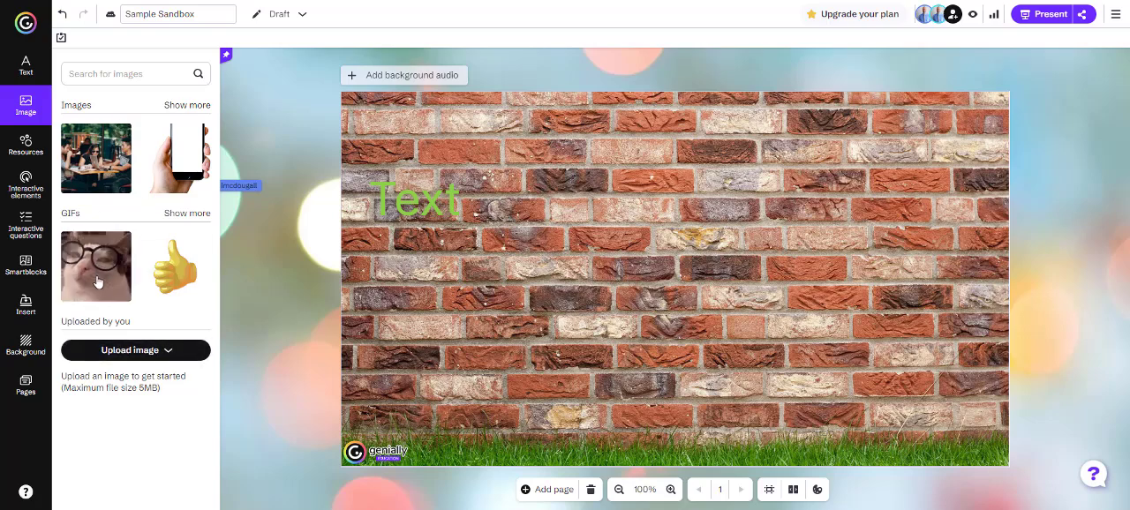
{"action": "left_click", "coordinate": [180, 106]}
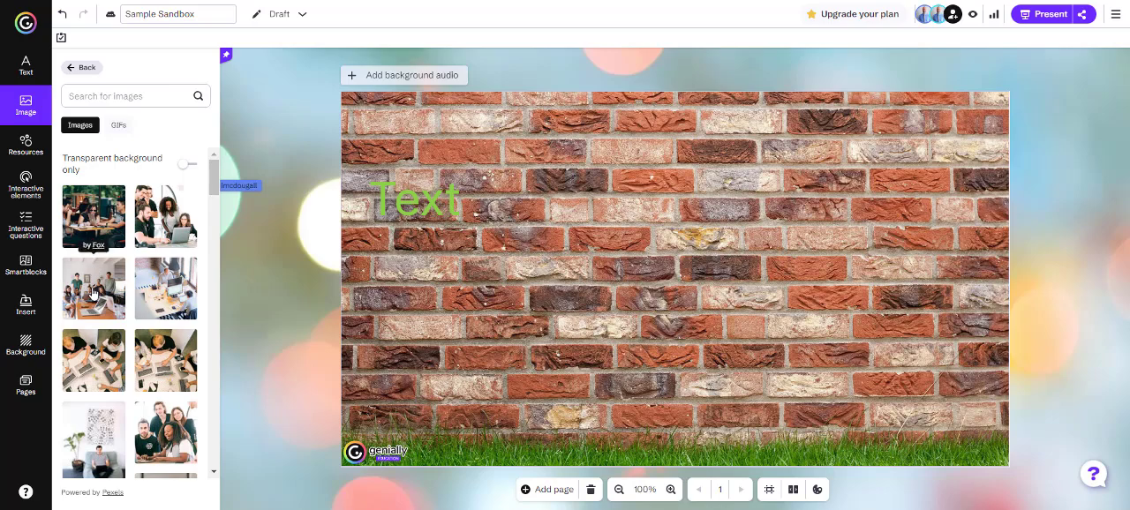
{"action": "left_click_drag", "start_coordinate": [93, 292], "coordinate": [918, 175]}
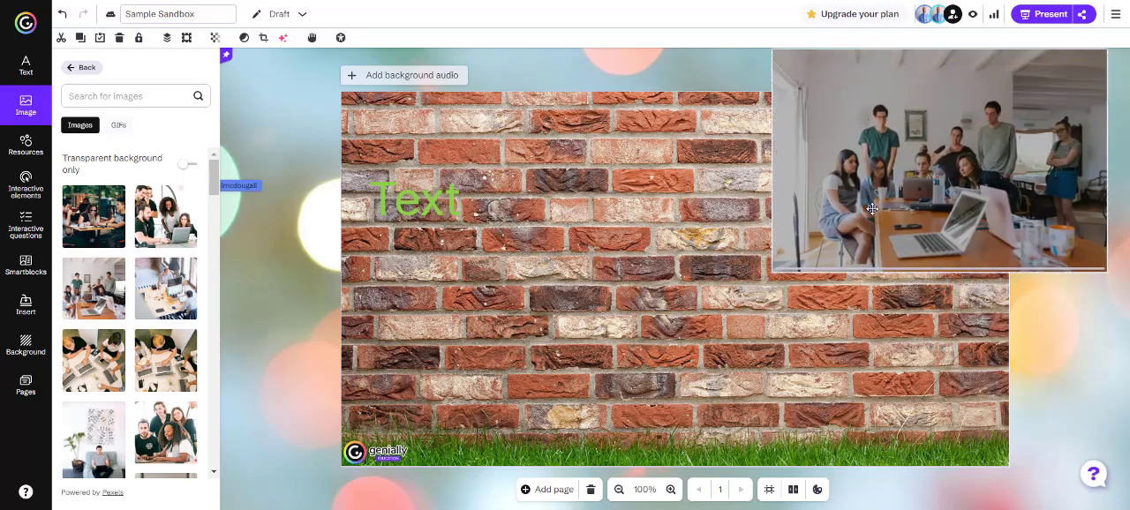
{"action": "left_click_drag", "start_coordinate": [871, 208], "coordinate": [759, 261]}
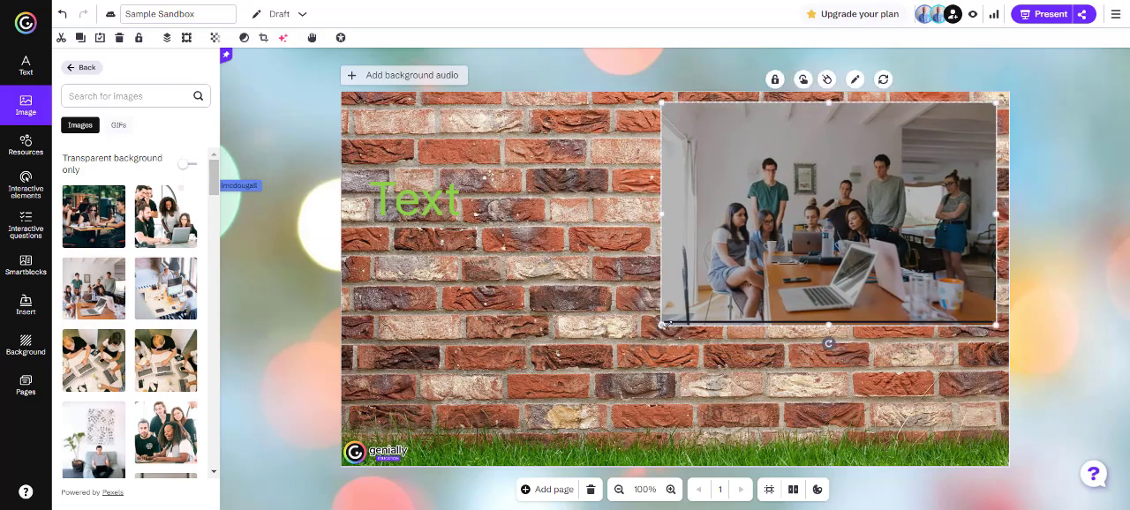
{"action": "left_click_drag", "start_coordinate": [664, 324], "coordinate": [813, 224]}
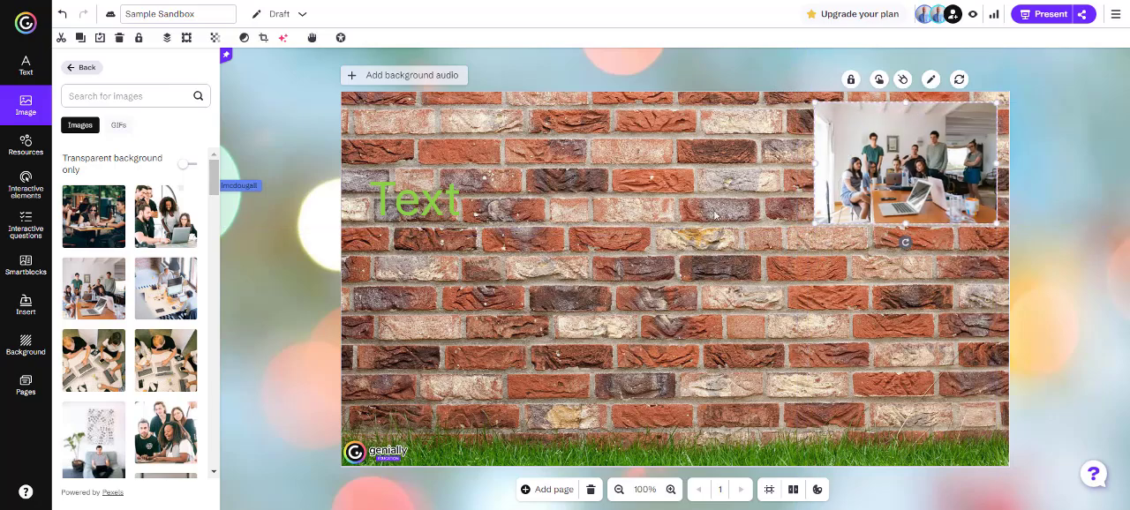
{"action": "left_click", "coordinate": [74, 70]}
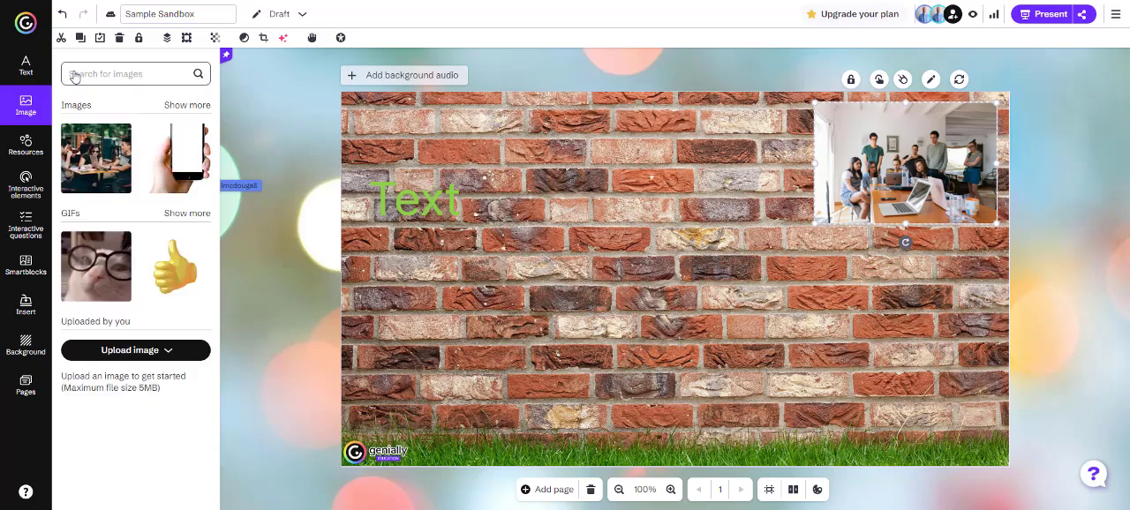
Place the illustration of the person in a pink hat near the lower-left corner of the canvas
{"action": "left_click", "coordinate": [26, 146]}
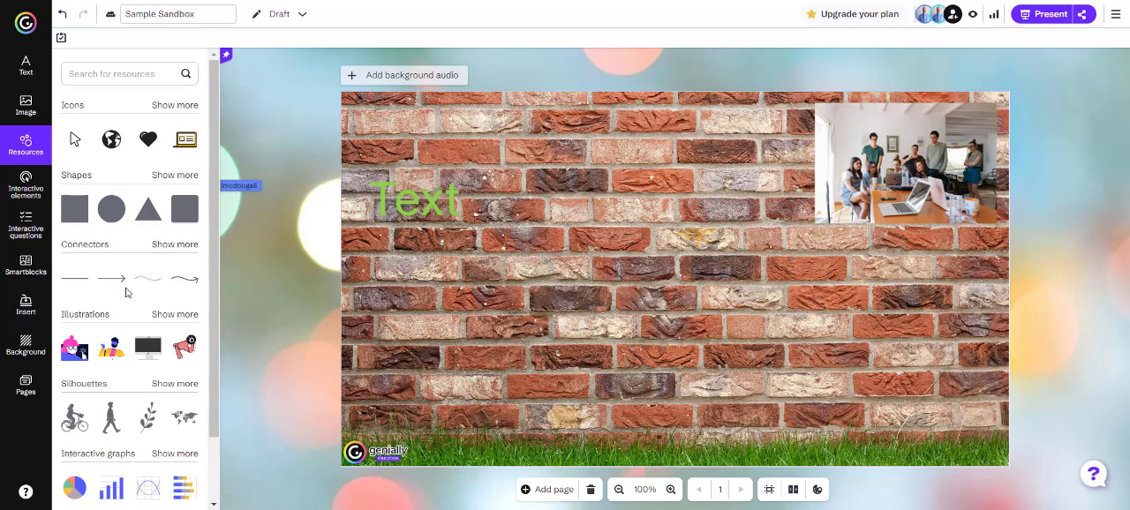
{"action": "scroll", "coordinate": [126, 292], "scroll_direction": "down", "scroll_amount": 1}
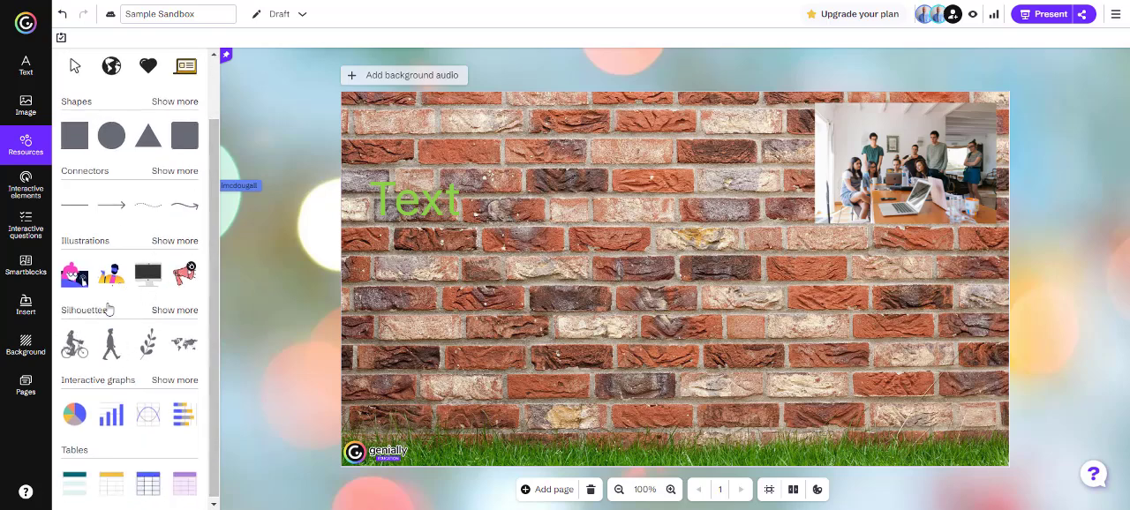
{"action": "left_click_drag", "start_coordinate": [80, 280], "coordinate": [413, 379]}
{"action": "left_click", "coordinate": [592, 348]}
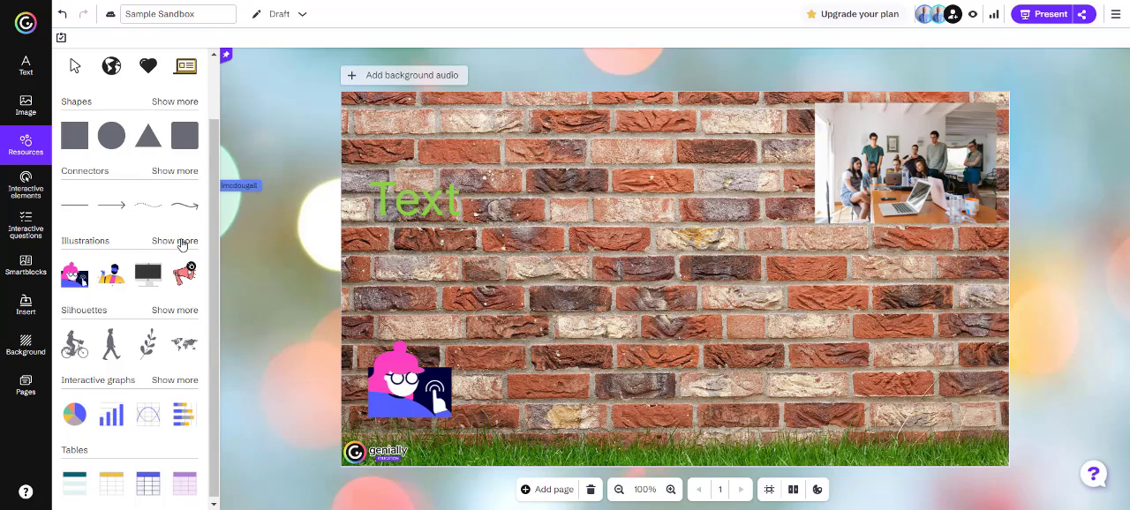
{"action": "left_click", "coordinate": [180, 244]}
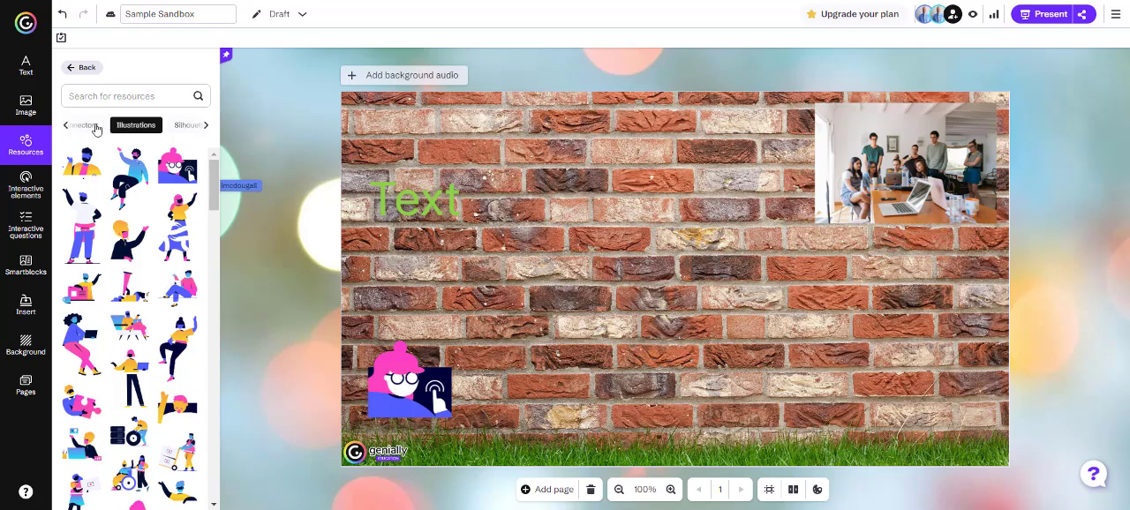
{"action": "left_click", "coordinate": [79, 71]}
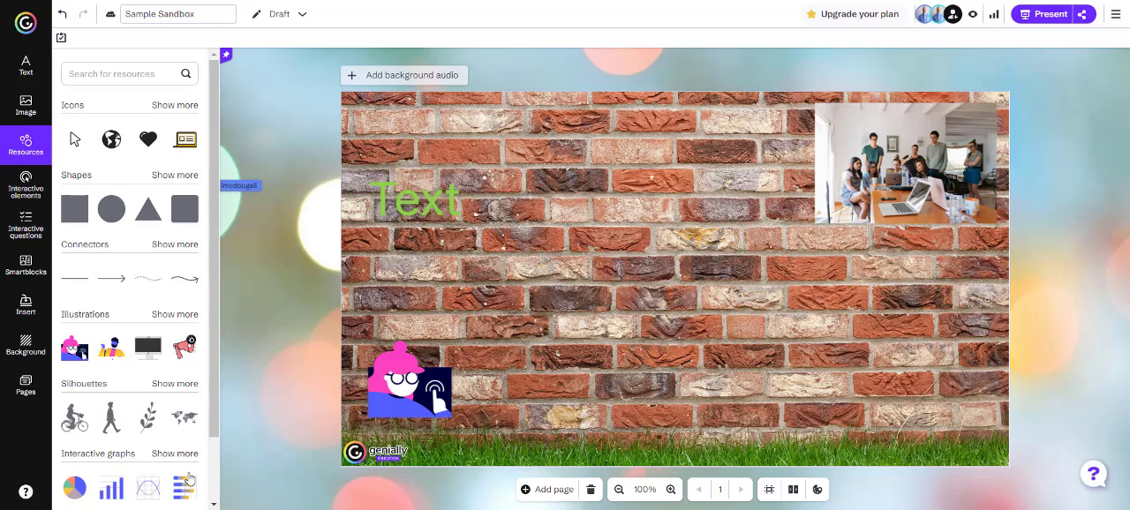
{"action": "scroll", "coordinate": [131, 350], "scroll_direction": "down", "scroll_amount": 1}
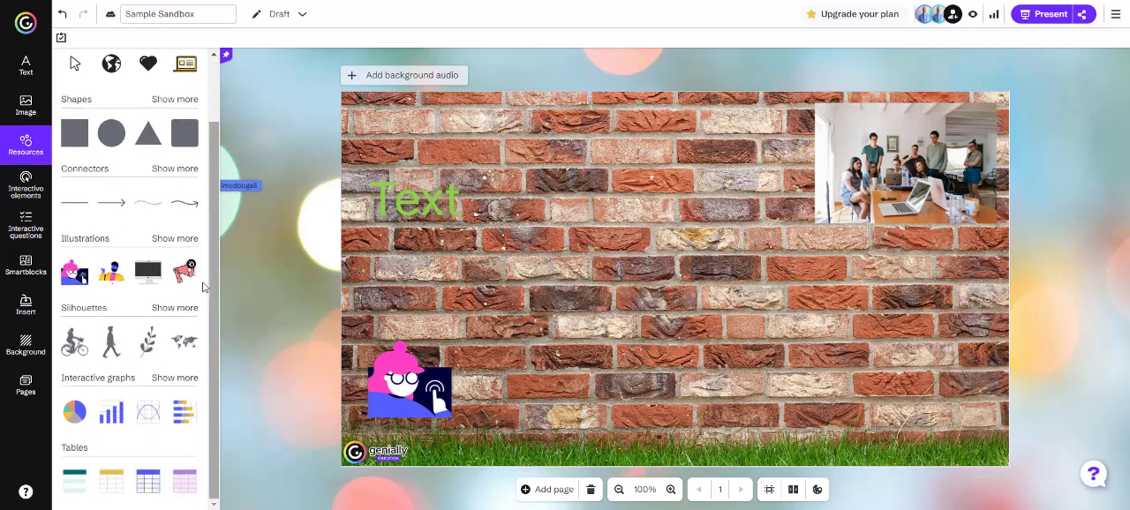
Place the party popper effect sticker near the middle of the canvas
{"action": "scroll", "coordinate": [147, 185], "scroll_direction": "up", "scroll_amount": 1}
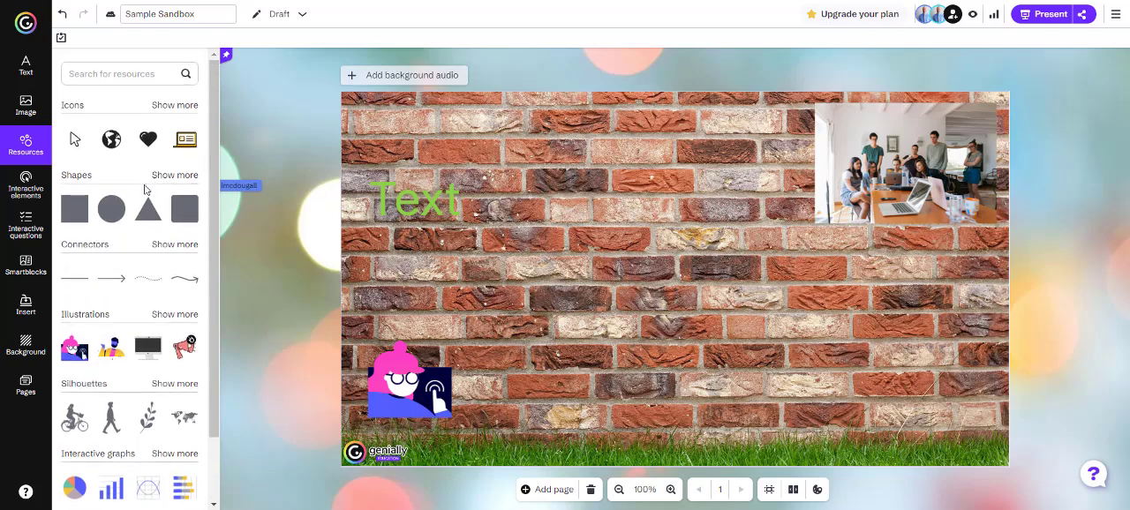
{"action": "left_click", "coordinate": [26, 193]}
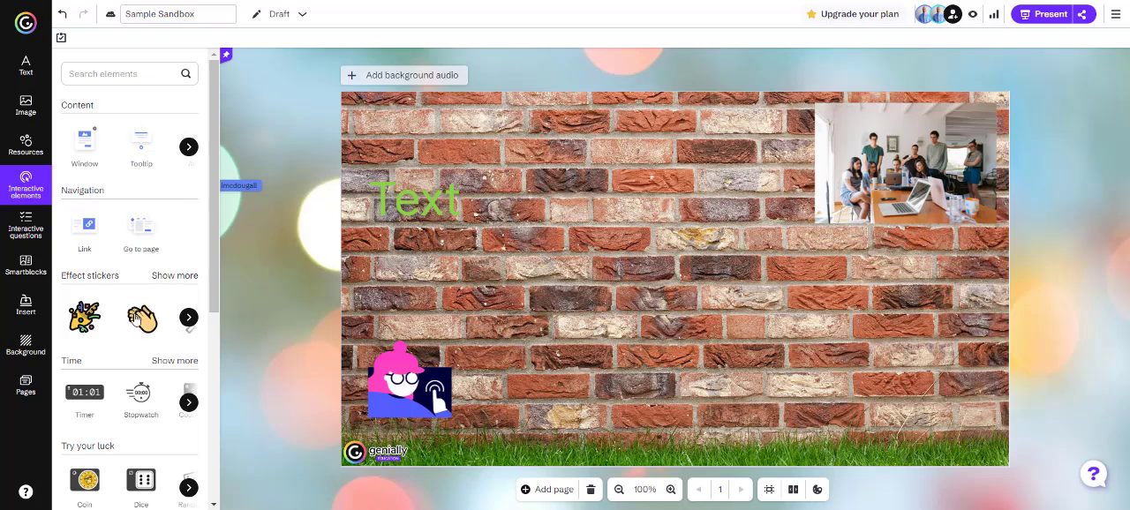
{"action": "scroll", "coordinate": [111, 384], "scroll_direction": "down", "scroll_amount": 3}
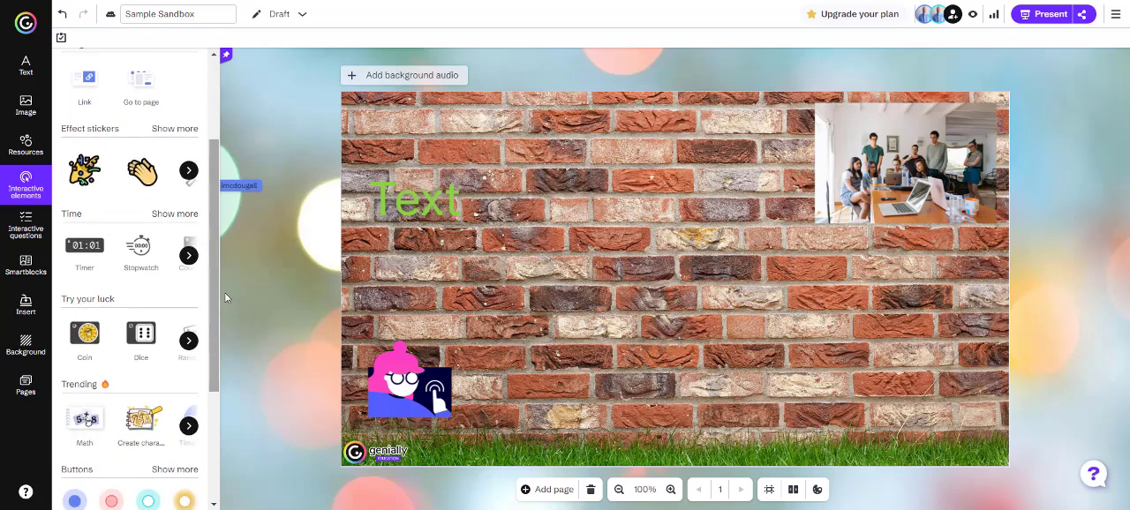
{"action": "scroll", "coordinate": [119, 349], "scroll_direction": "down", "scroll_amount": 3}
{"action": "scroll", "coordinate": [129, 367], "scroll_direction": "down", "scroll_amount": 2}
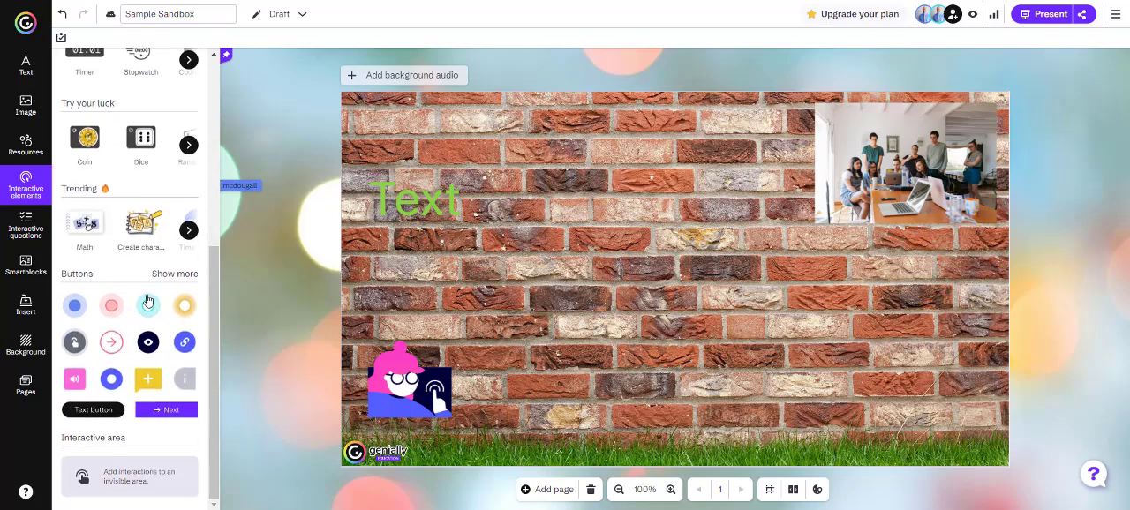
{"action": "scroll", "coordinate": [127, 317], "scroll_direction": "up", "scroll_amount": 7}
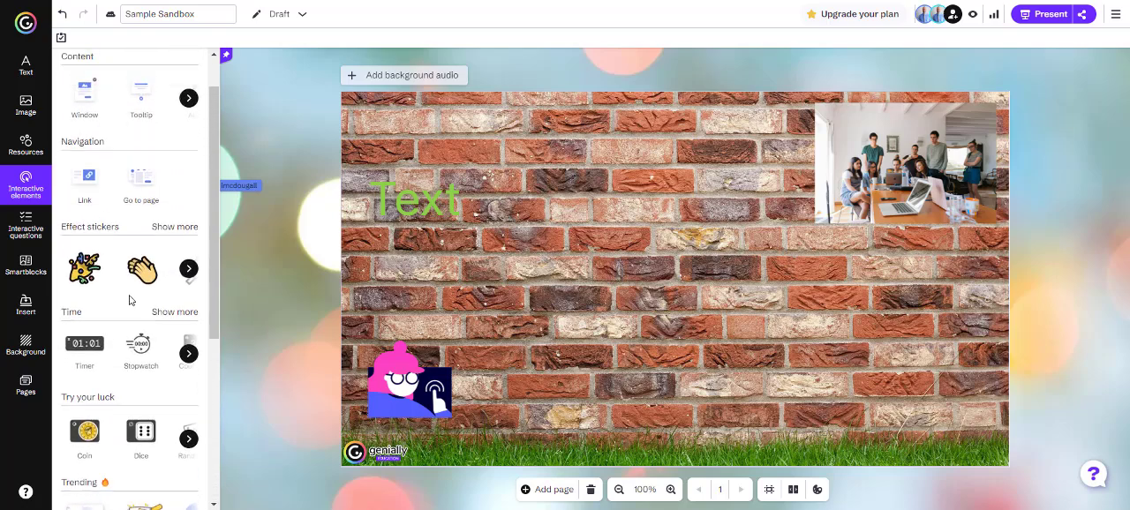
{"action": "scroll", "coordinate": [130, 299], "scroll_direction": "down", "scroll_amount": 2}
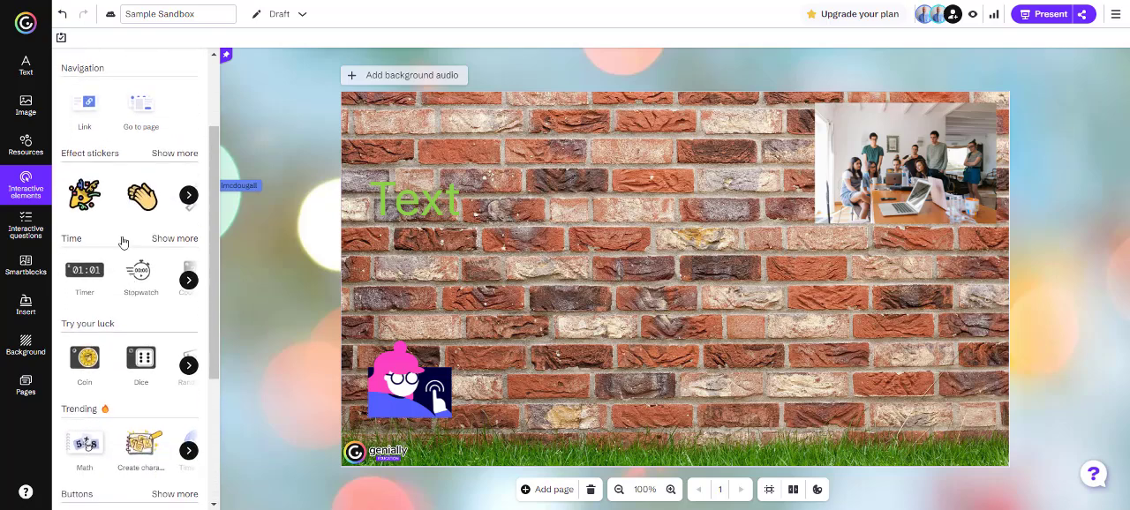
{"action": "left_click", "coordinate": [184, 153]}
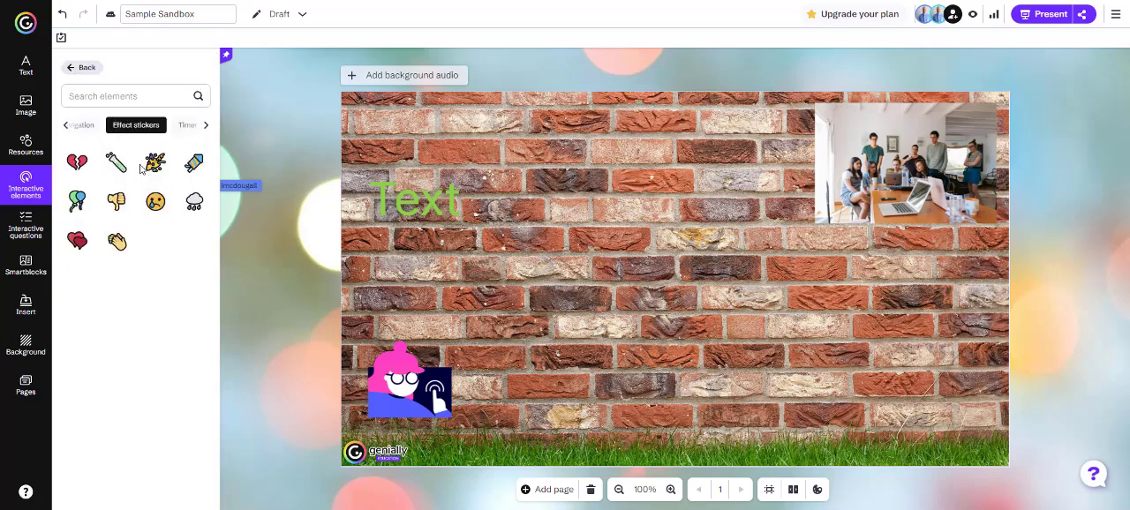
{"action": "left_click_drag", "start_coordinate": [155, 162], "coordinate": [644, 311]}
{"action": "left_click", "coordinate": [706, 313]}
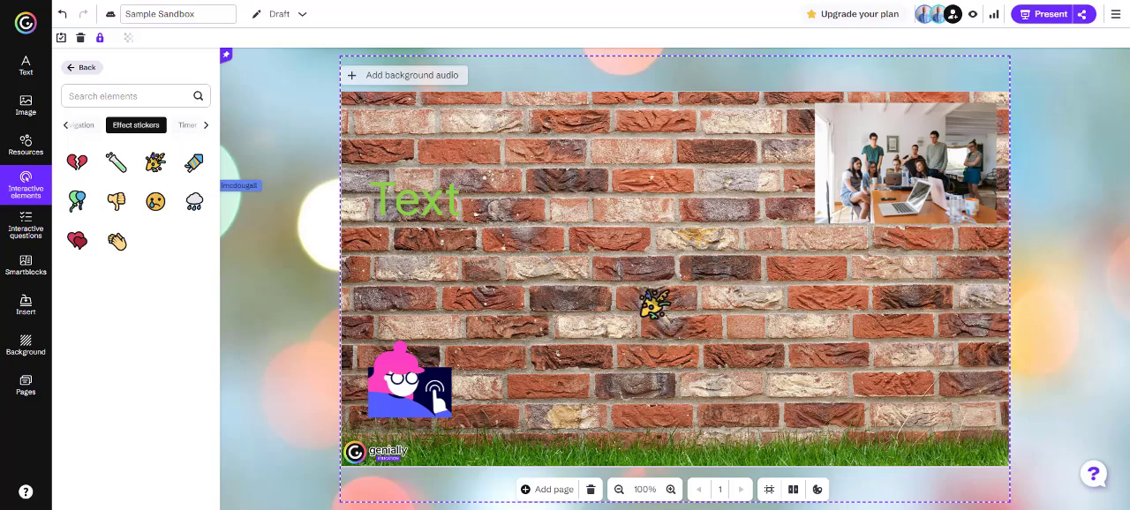
Preview the page in both desktop and mobile views and return to editing
{"action": "left_click", "coordinate": [972, 14]}
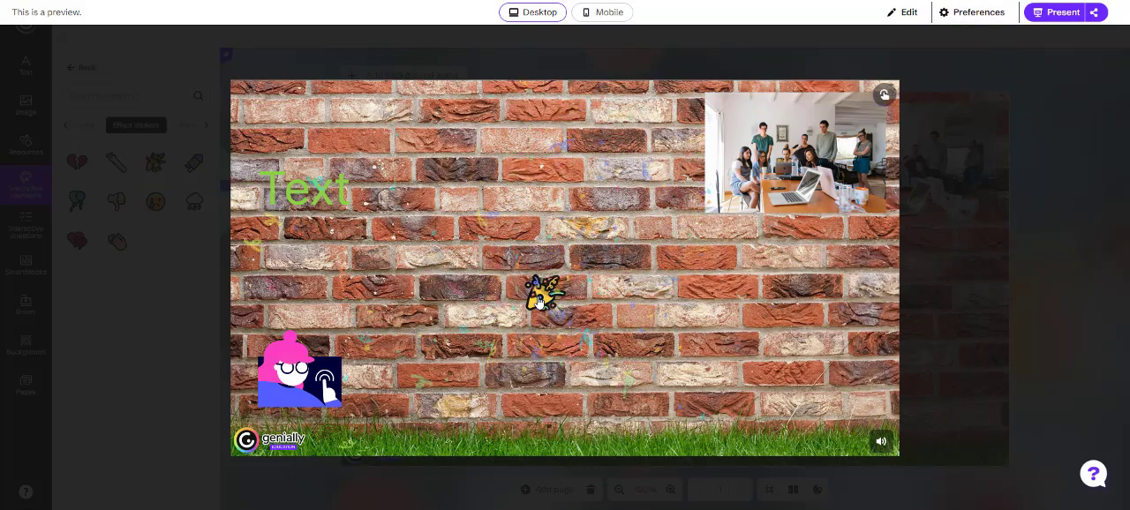
{"action": "left_click", "coordinate": [909, 13]}
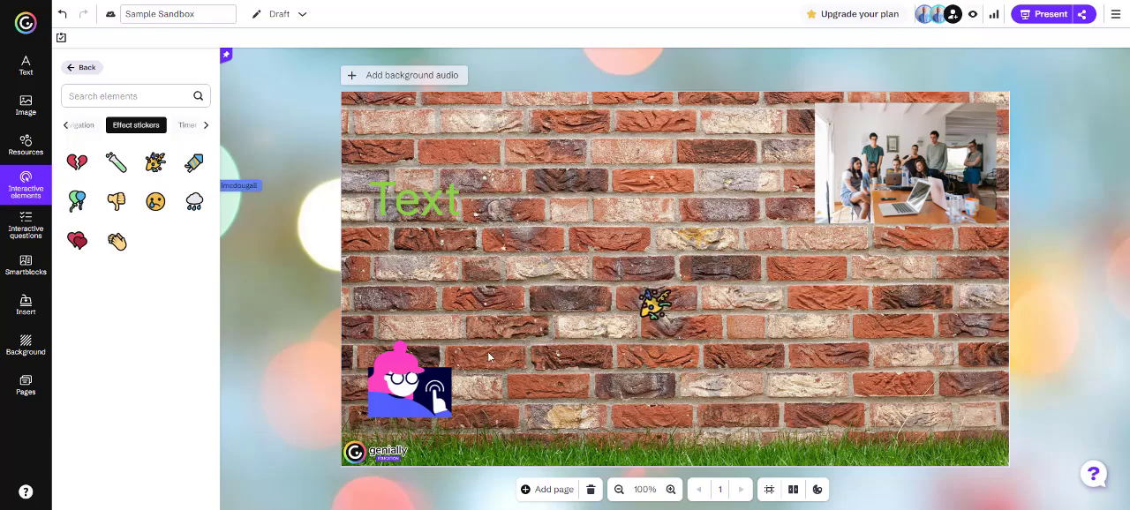
{"action": "left_click", "coordinate": [972, 14]}
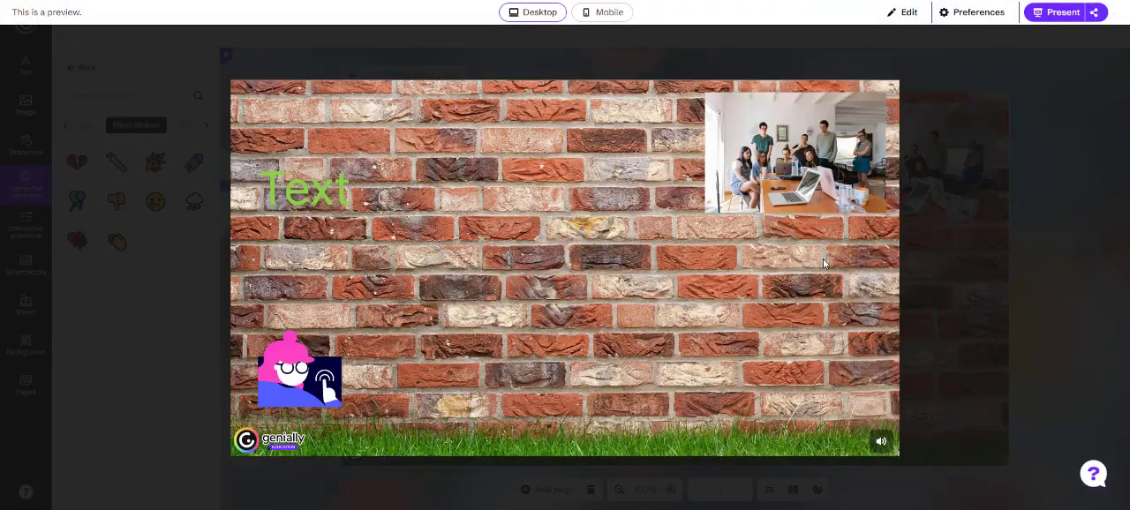
{"action": "left_click", "coordinate": [904, 12]}
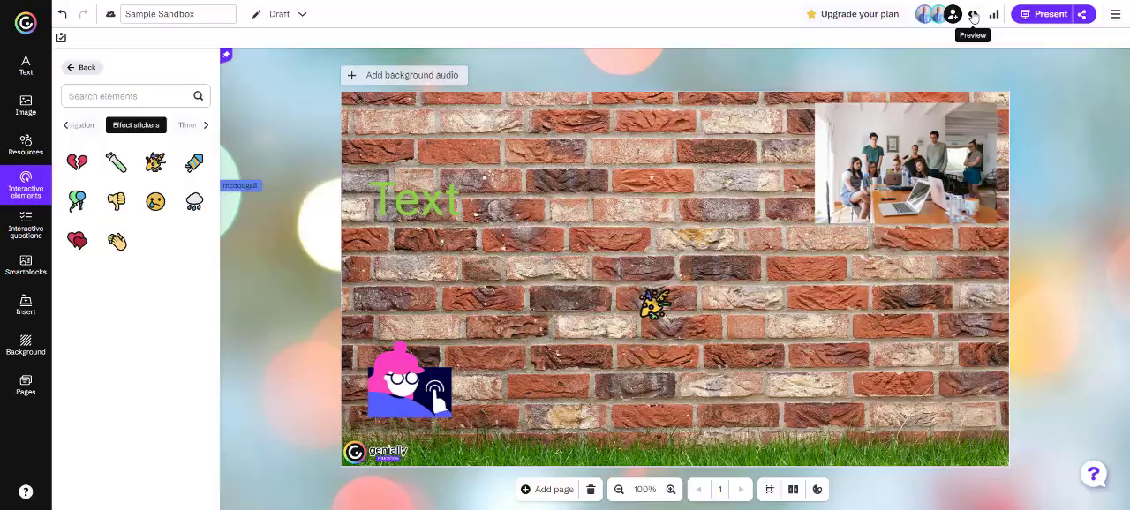
{"action": "left_click", "coordinate": [973, 14]}
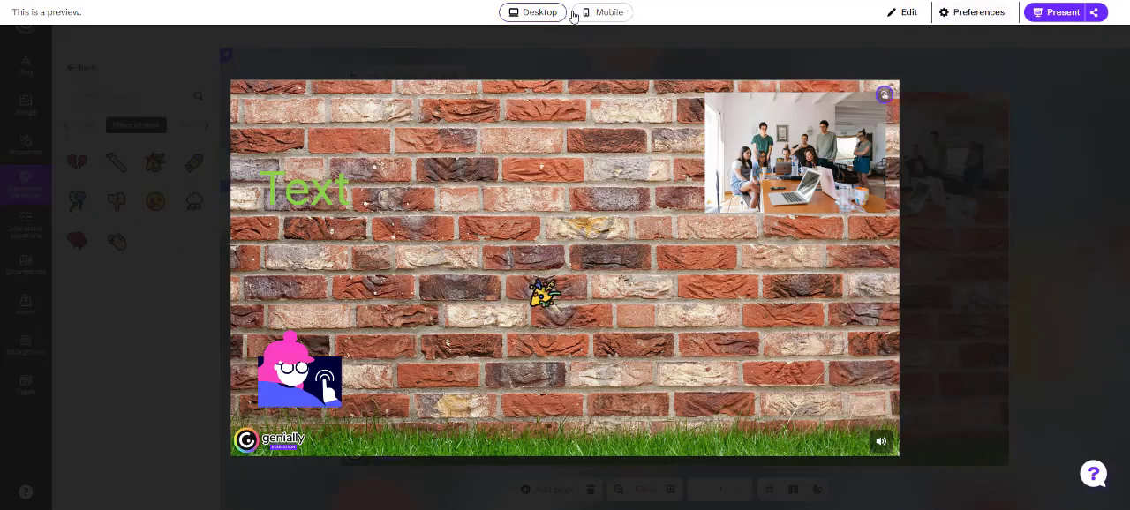
{"action": "left_click", "coordinate": [583, 14]}
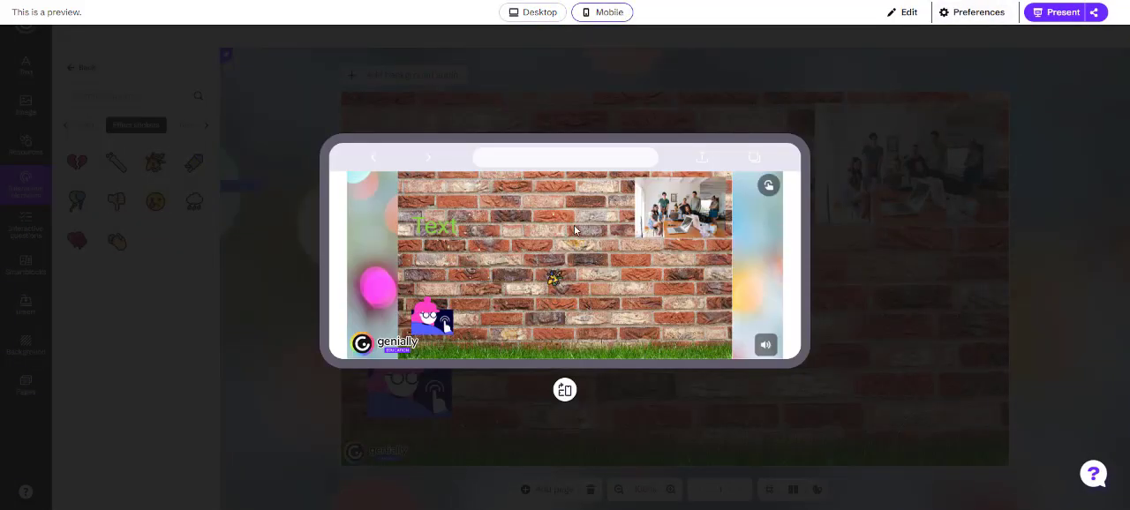
{"action": "left_click", "coordinate": [527, 13]}
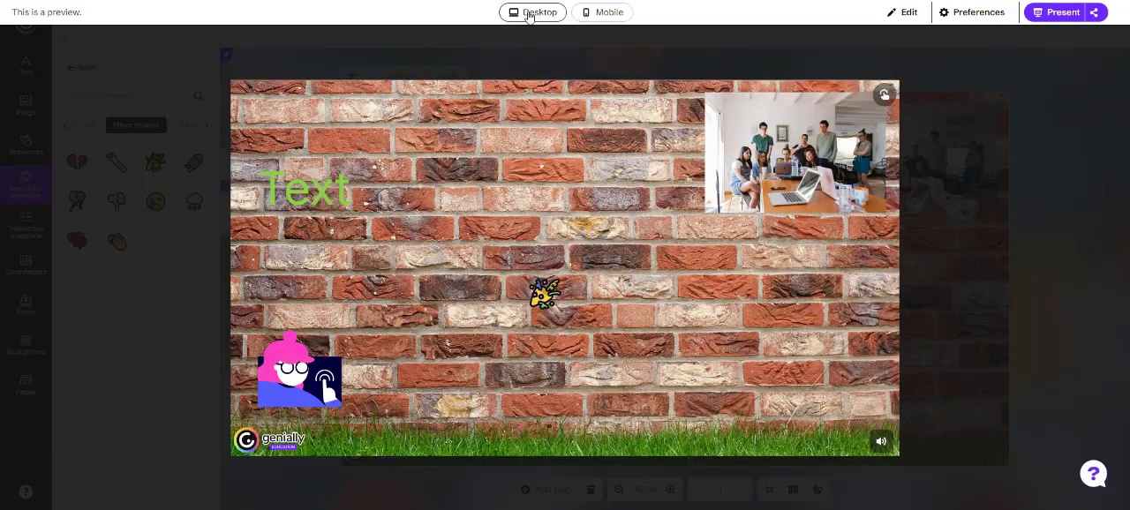
{"action": "left_click", "coordinate": [908, 13]}
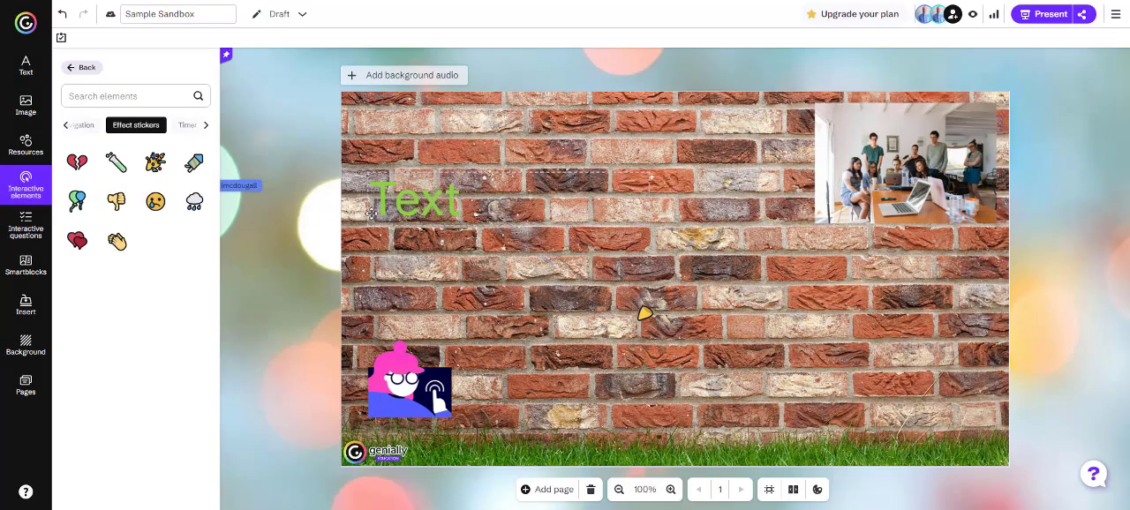
Place the round blue play button on the canvas between the title and the group photo
{"action": "left_click", "coordinate": [81, 71]}
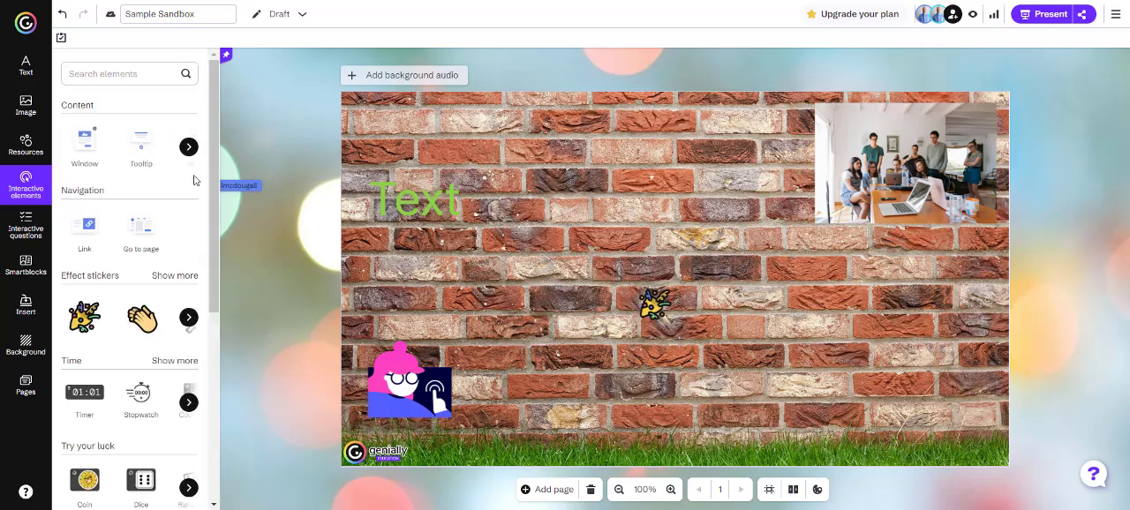
{"action": "scroll", "coordinate": [156, 185], "scroll_direction": "down", "scroll_amount": 3}
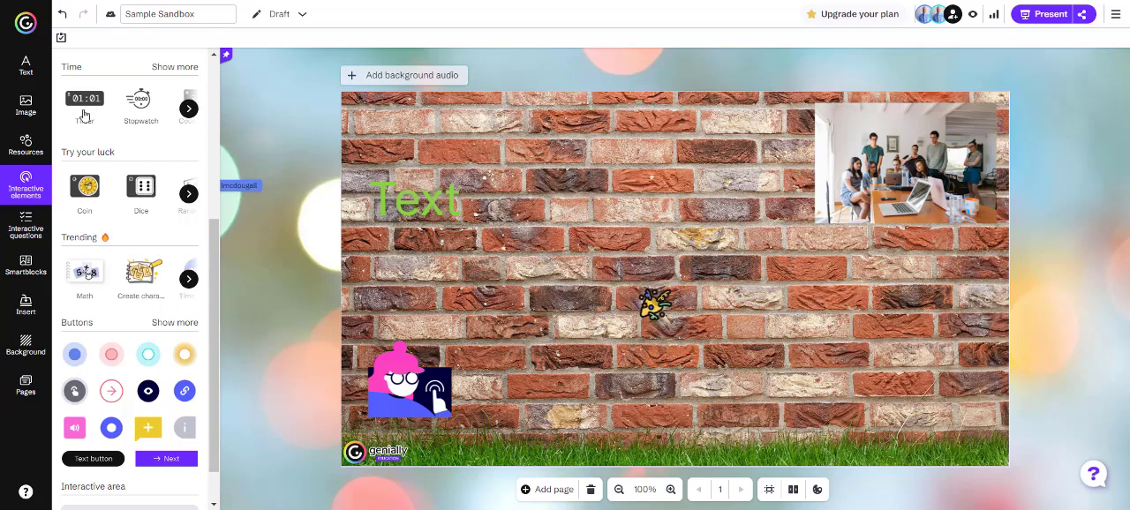
{"action": "scroll", "coordinate": [115, 221], "scroll_direction": "down", "scroll_amount": 1}
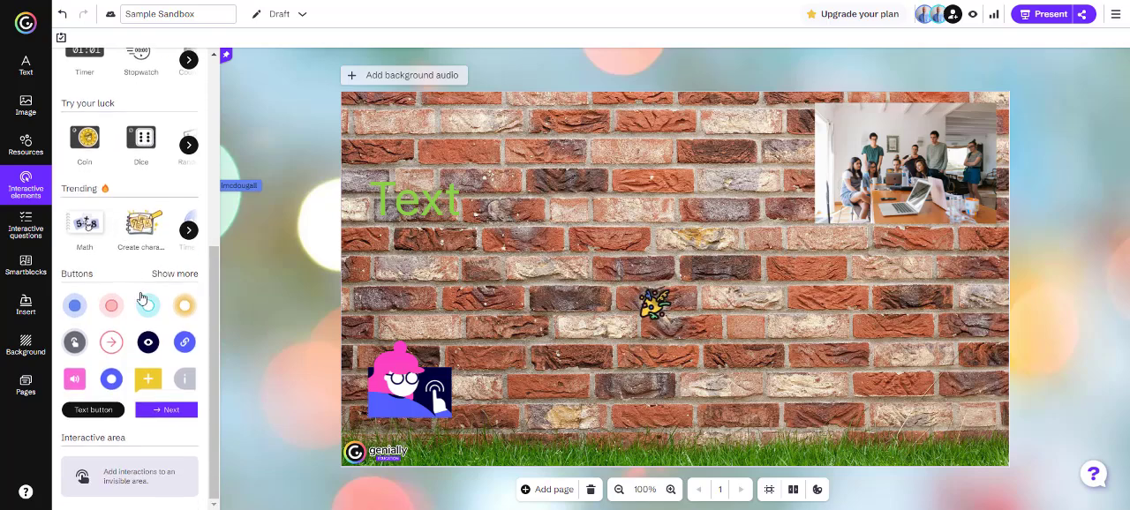
{"action": "left_click", "coordinate": [172, 275]}
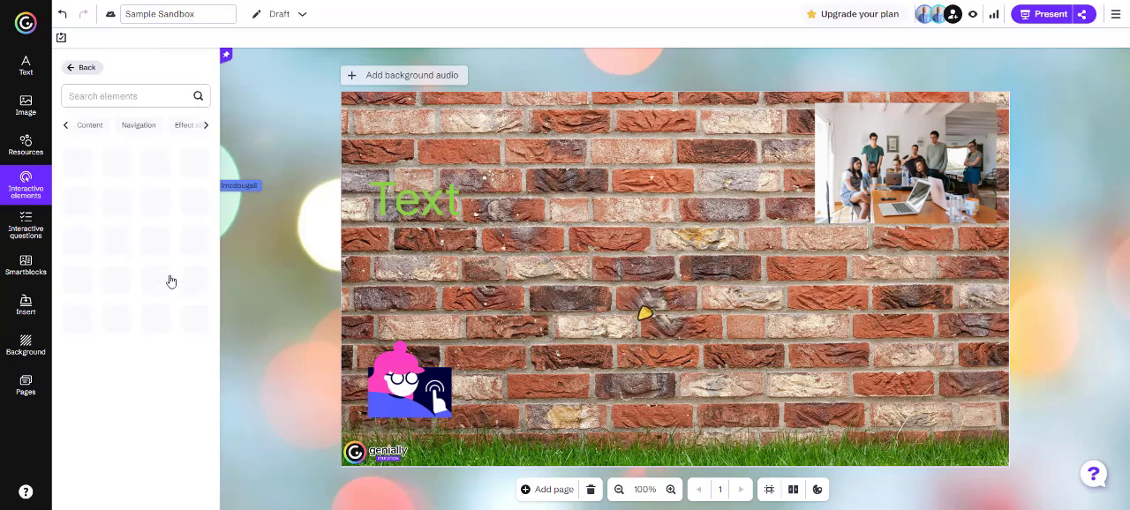
{"action": "scroll", "coordinate": [130, 266], "scroll_direction": "down", "scroll_amount": 1}
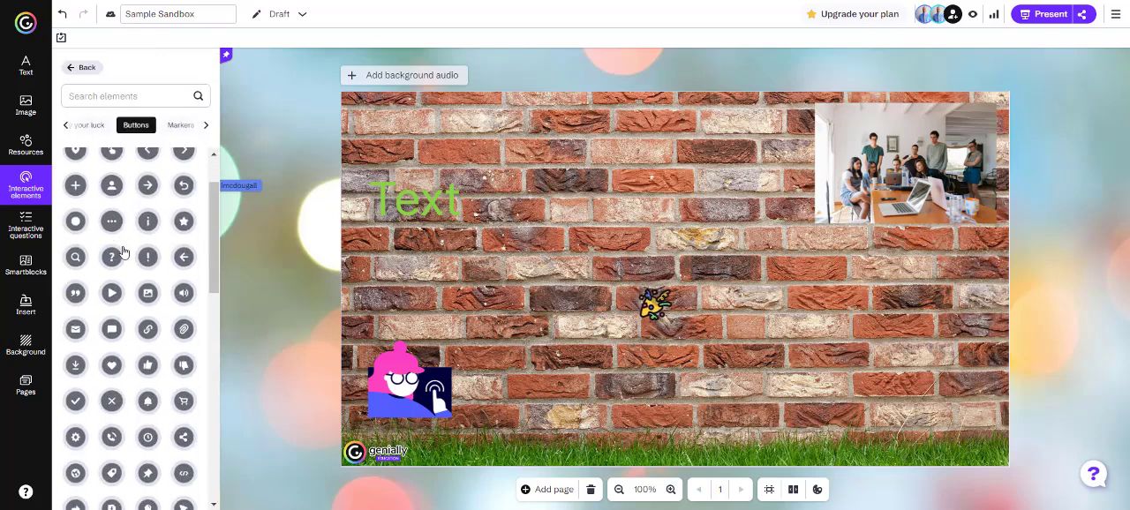
{"action": "scroll", "coordinate": [124, 254], "scroll_direction": "down", "scroll_amount": 3}
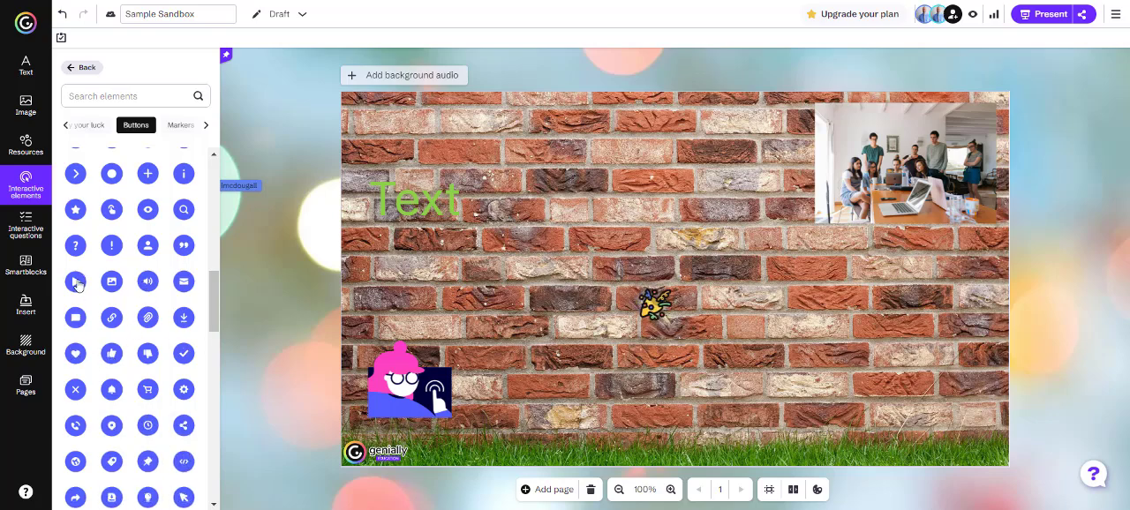
{"action": "left_click_drag", "start_coordinate": [75, 287], "coordinate": [712, 256]}
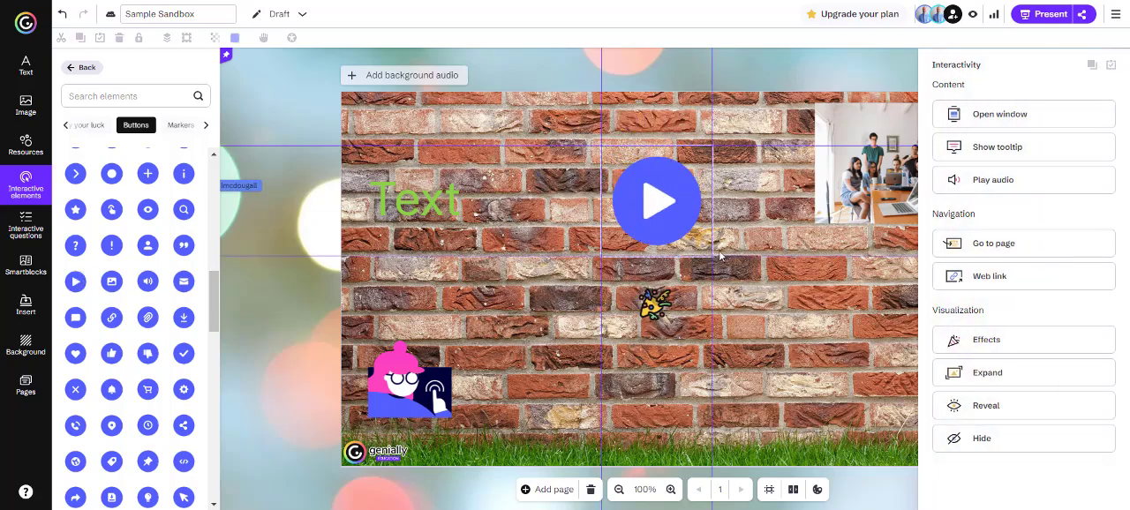
{"action": "left_click", "coordinate": [536, 331]}
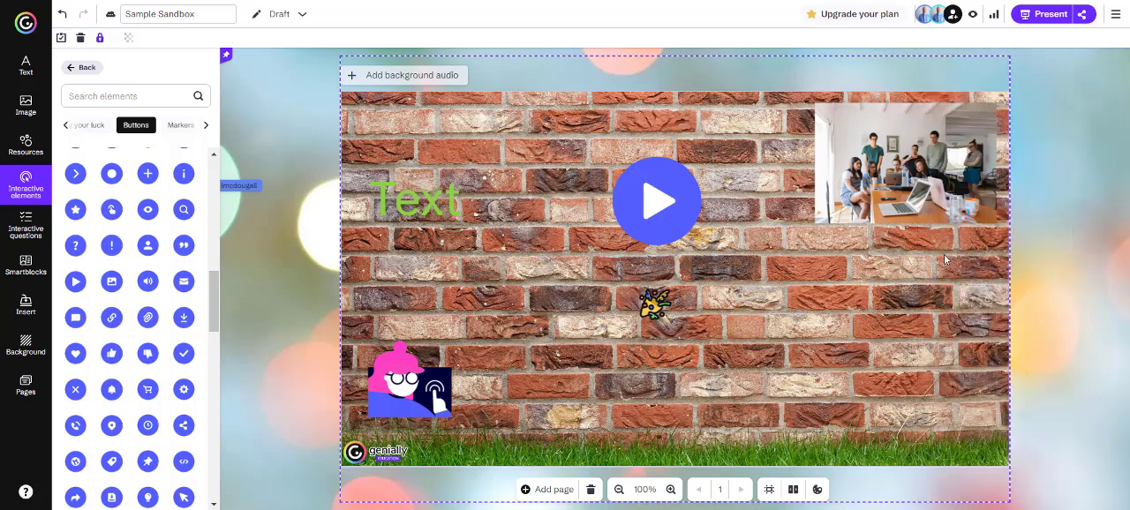
Examine the play button's interactivity options, including the Open window templates and a preview of the text-and-image layout
{"action": "left_click", "coordinate": [659, 199]}
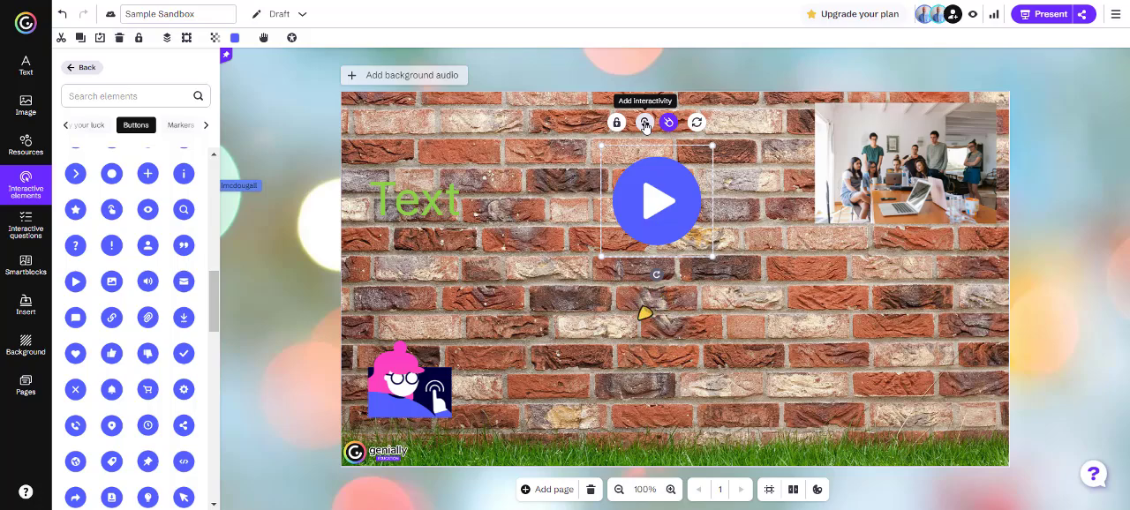
{"action": "left_click", "coordinate": [645, 125]}
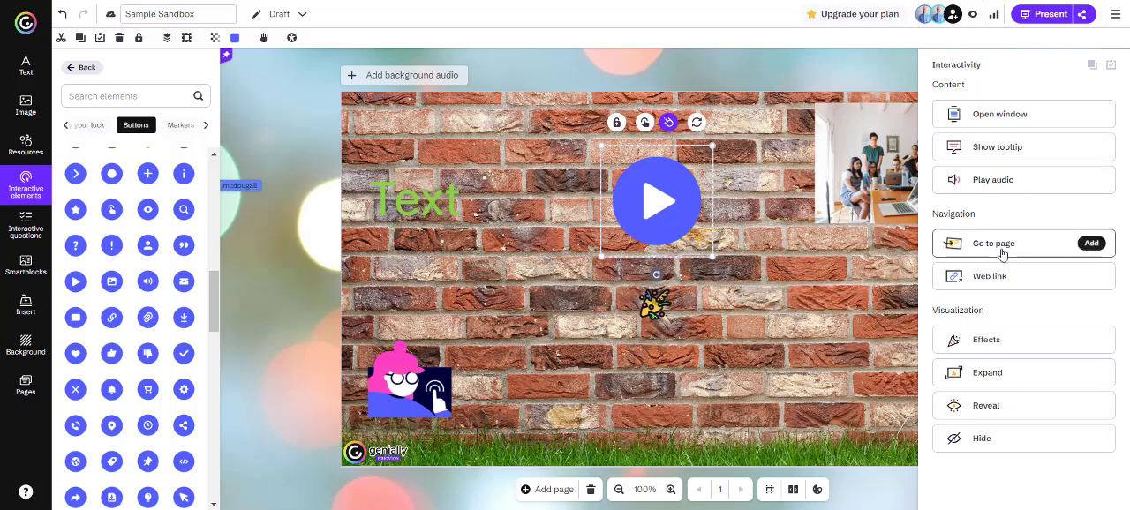
{"action": "left_click", "coordinate": [996, 115]}
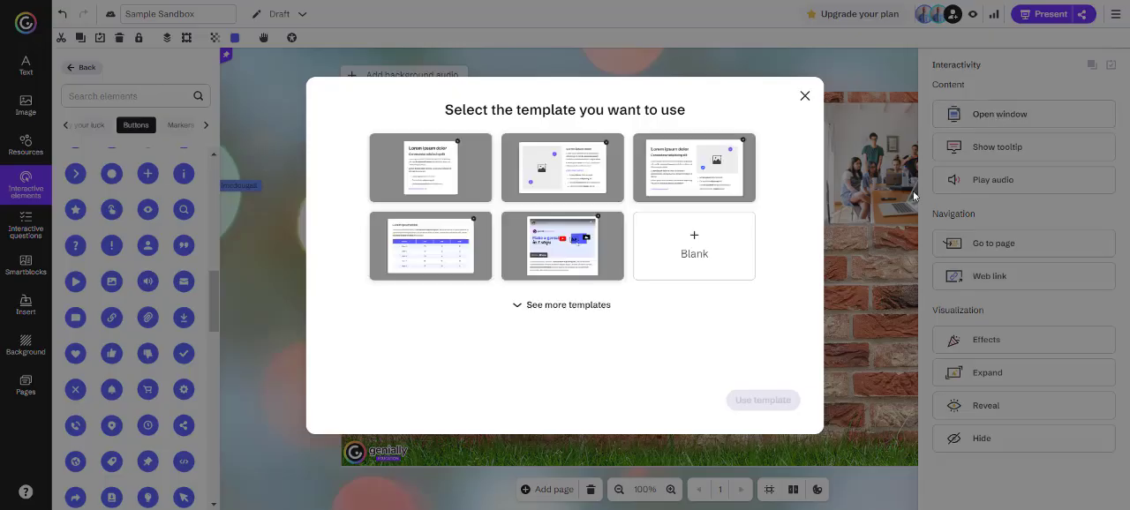
{"action": "left_click", "coordinate": [540, 305]}
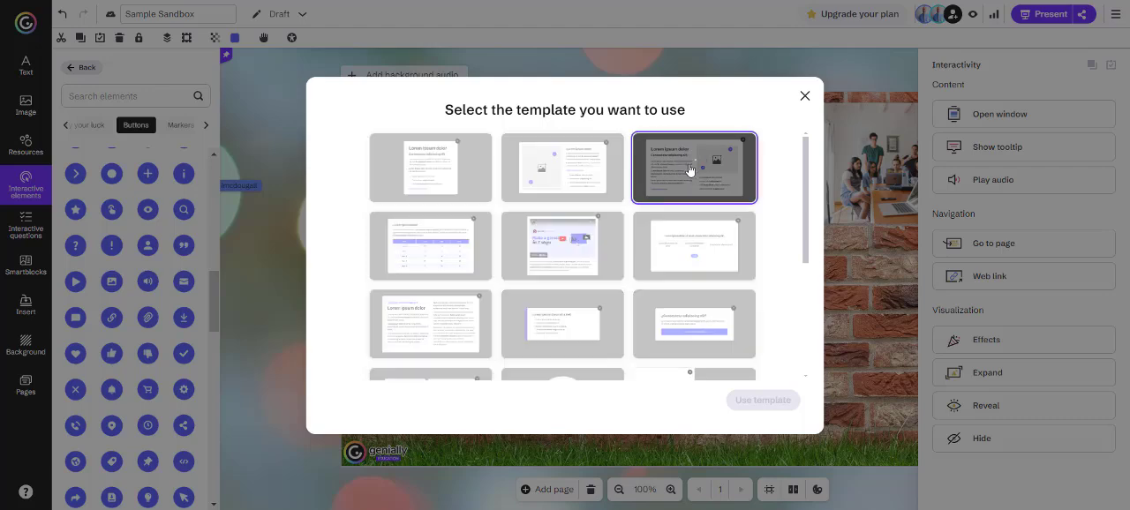
{"action": "left_click", "coordinate": [693, 163]}
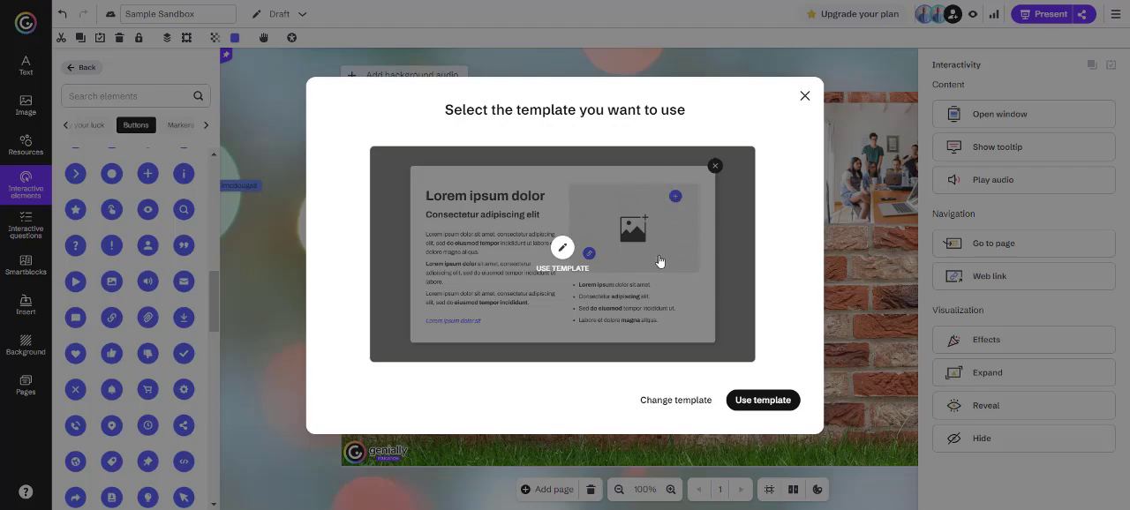
{"action": "left_click", "coordinate": [805, 96]}
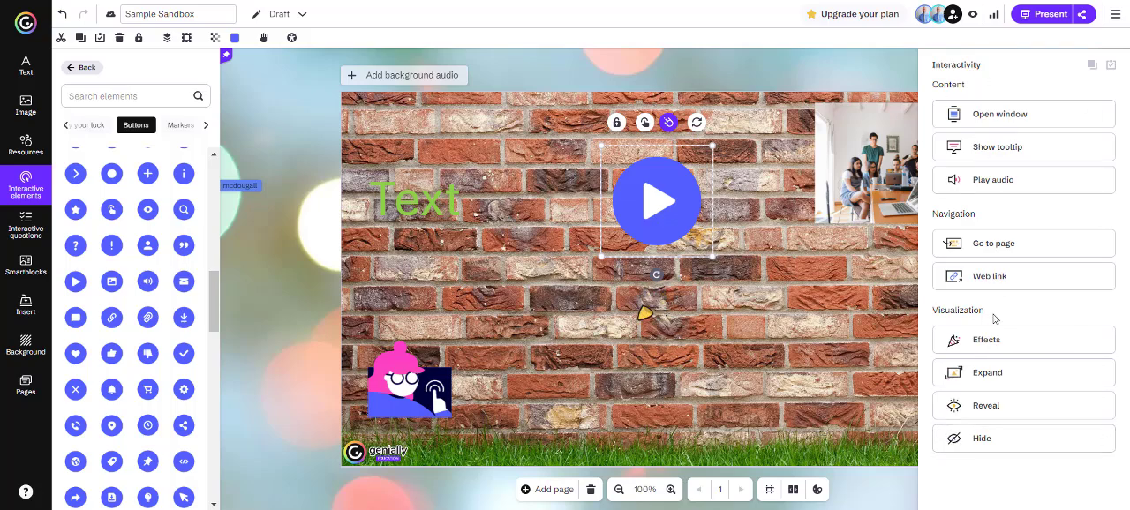
{"action": "mouse_move", "coordinate": [991, 294]}
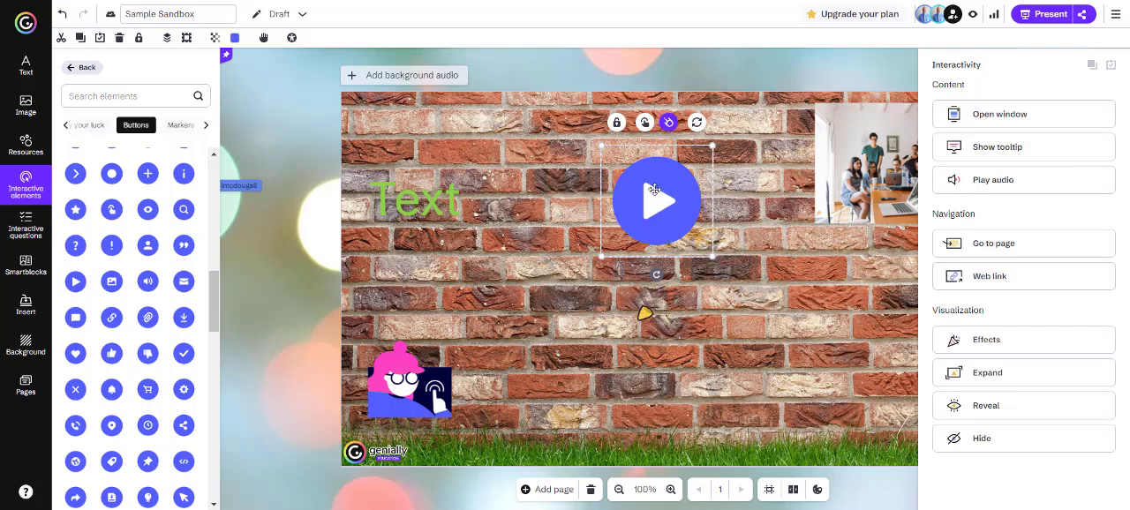
Give the play button a Heartbeat effect on mouse hover and preview the page
{"action": "left_click", "coordinate": [669, 124]}
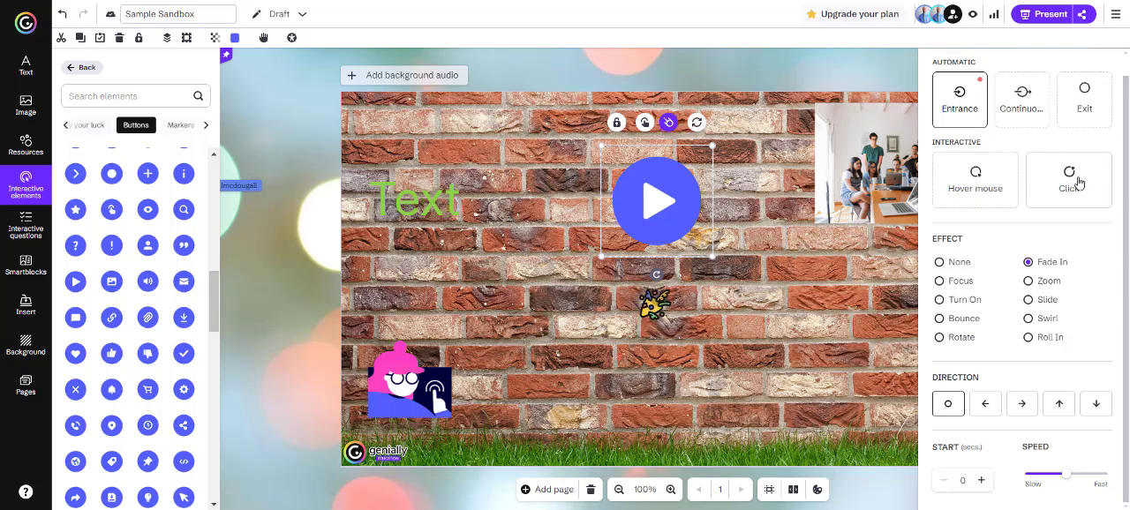
{"action": "left_click", "coordinate": [978, 178]}
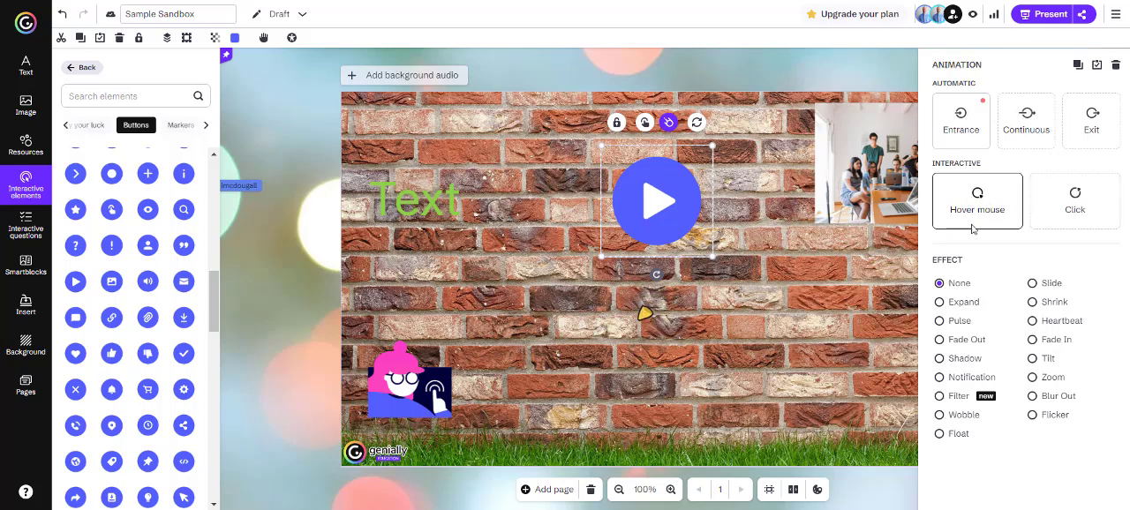
{"action": "left_click", "coordinate": [1032, 321]}
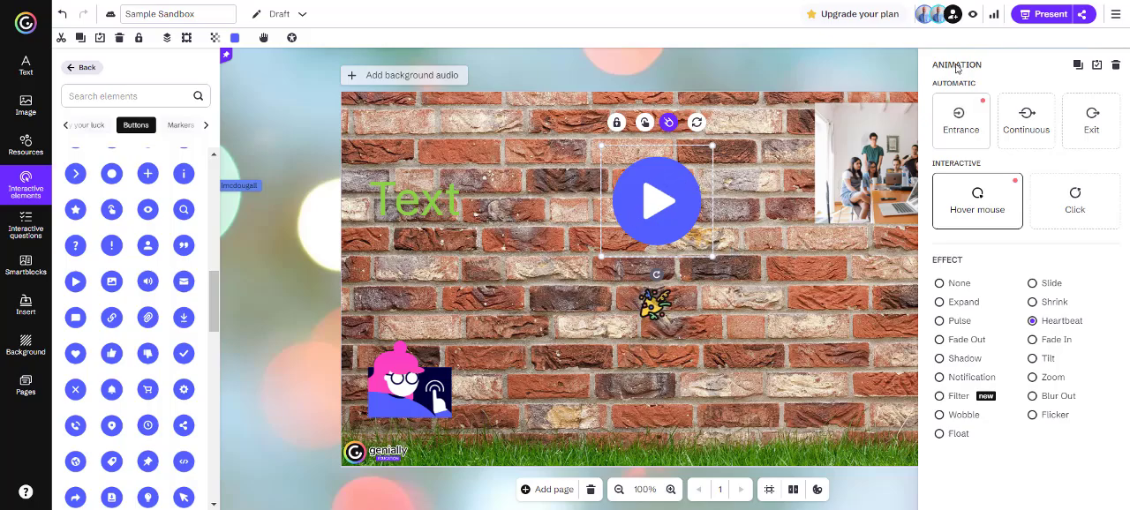
{"action": "left_click", "coordinate": [973, 14]}
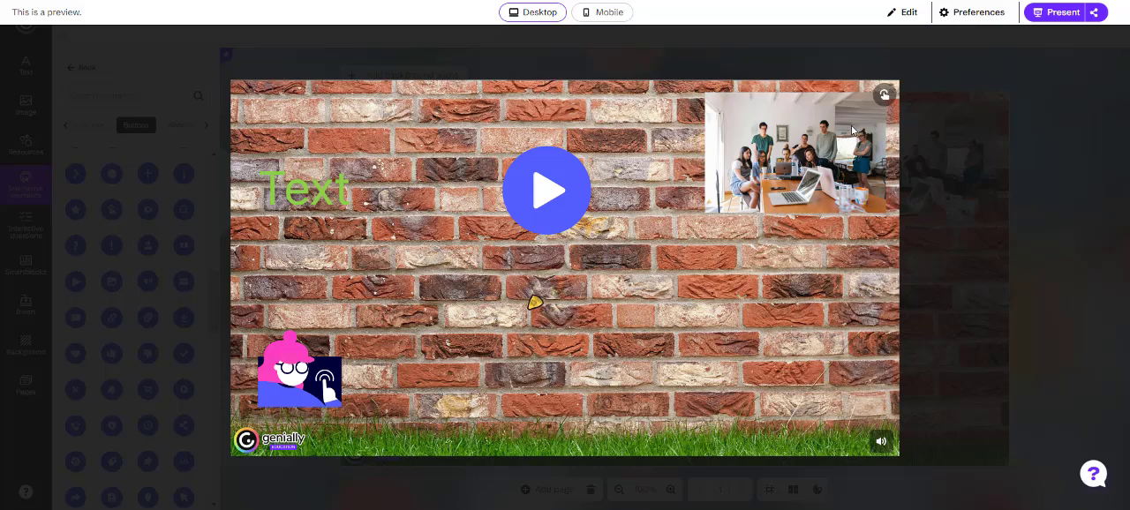
Highlight the interactive elements in the preview, and return to editing with the full interactive elements overview showing
{"action": "left_click", "coordinate": [884, 95]}
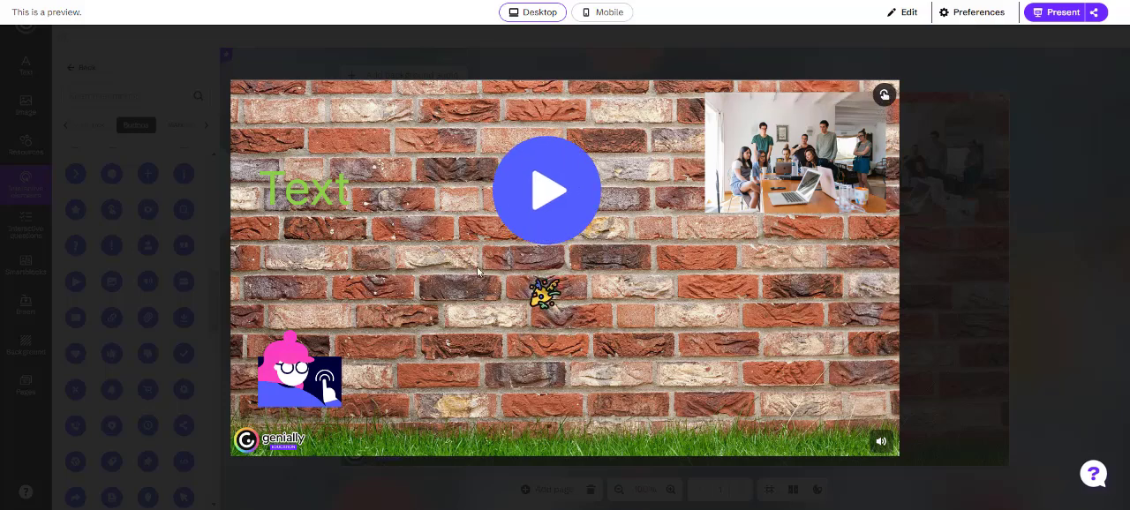
{"action": "left_click", "coordinate": [896, 16]}
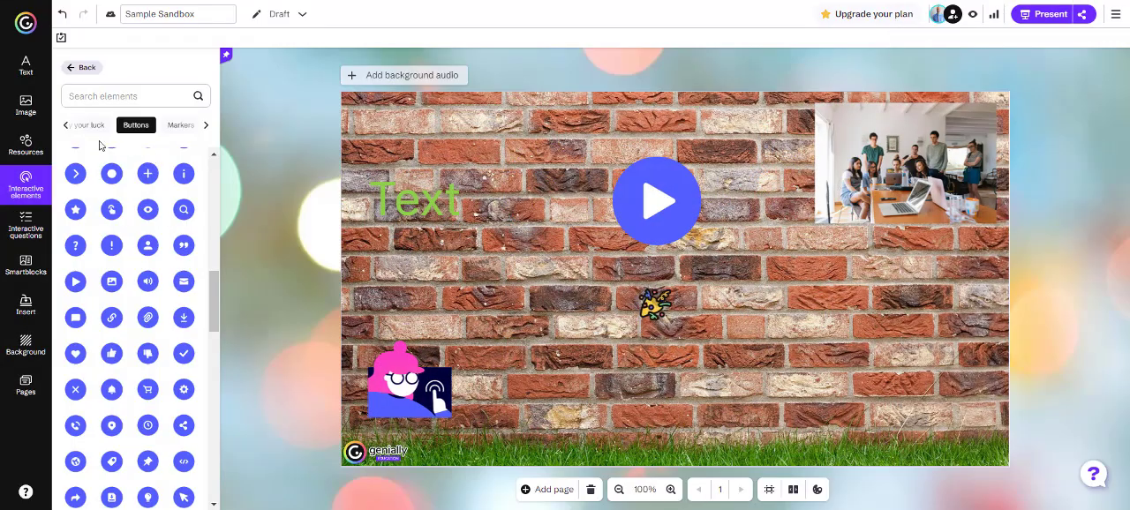
{"action": "left_click", "coordinate": [76, 69]}
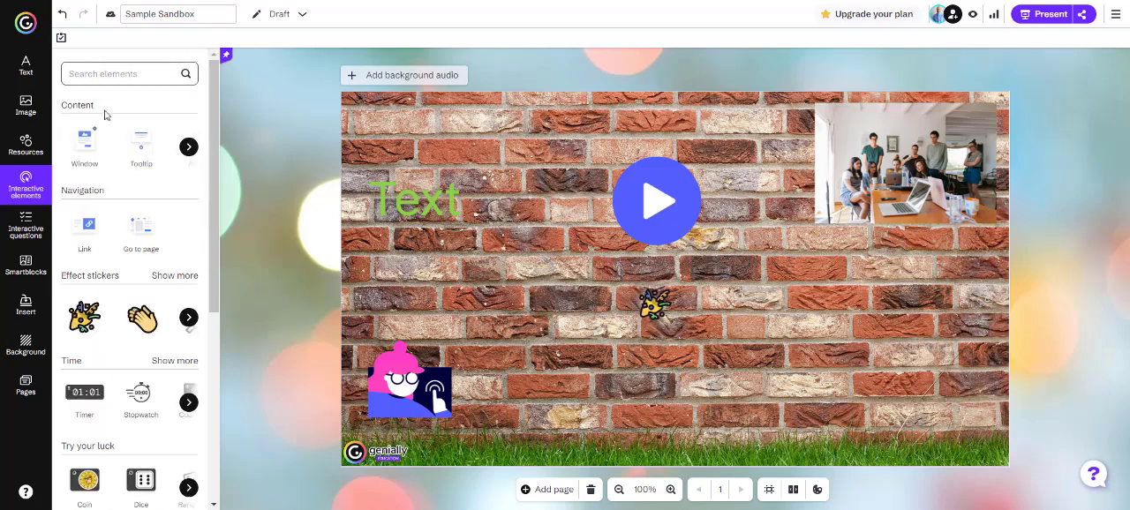
Replace the round play button with the exclamation mark button from the button resources
{"action": "left_click", "coordinate": [638, 199]}
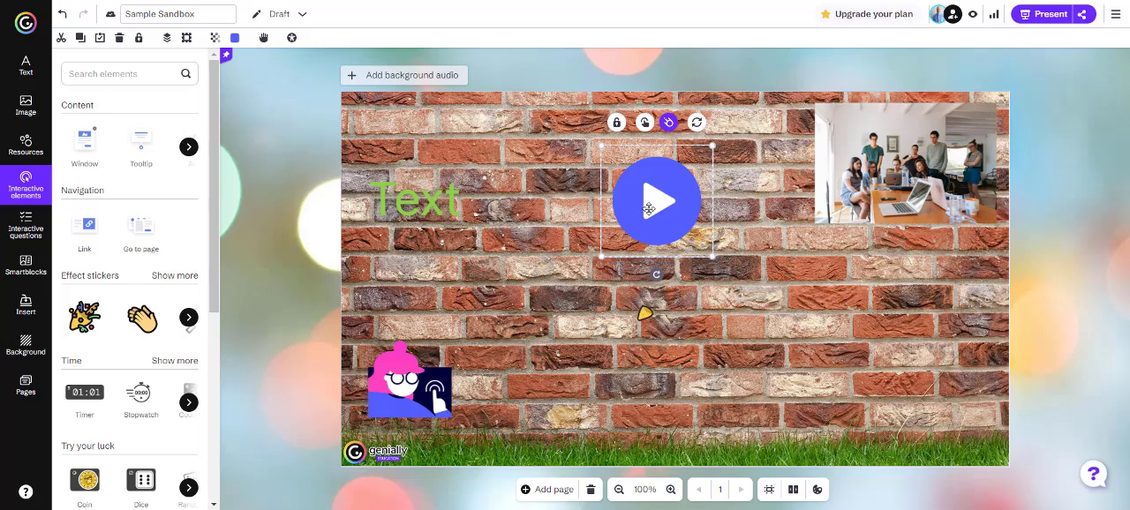
{"action": "left_click", "coordinate": [697, 125]}
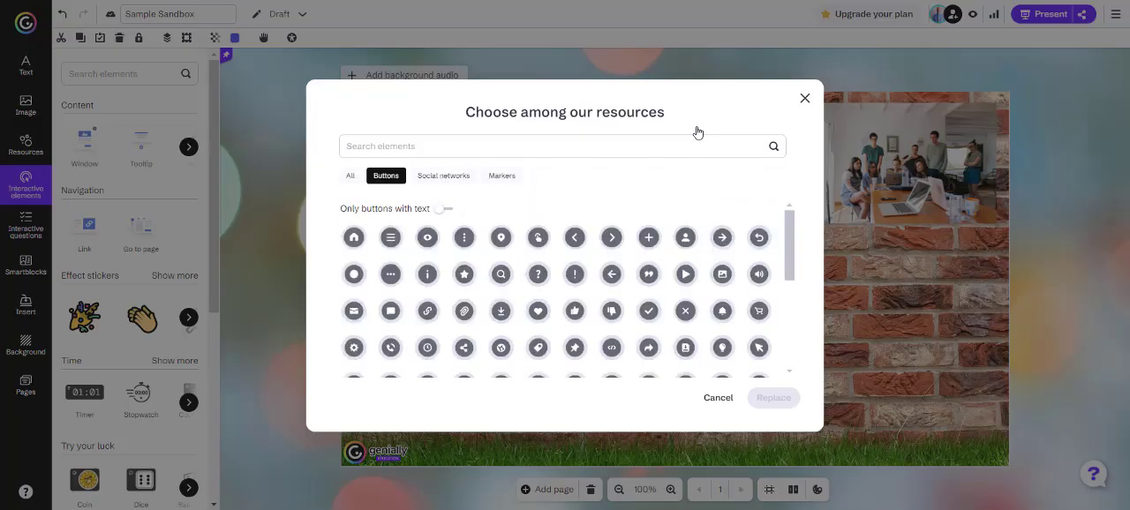
{"action": "scroll", "coordinate": [517, 285], "scroll_direction": "down", "scroll_amount": 5}
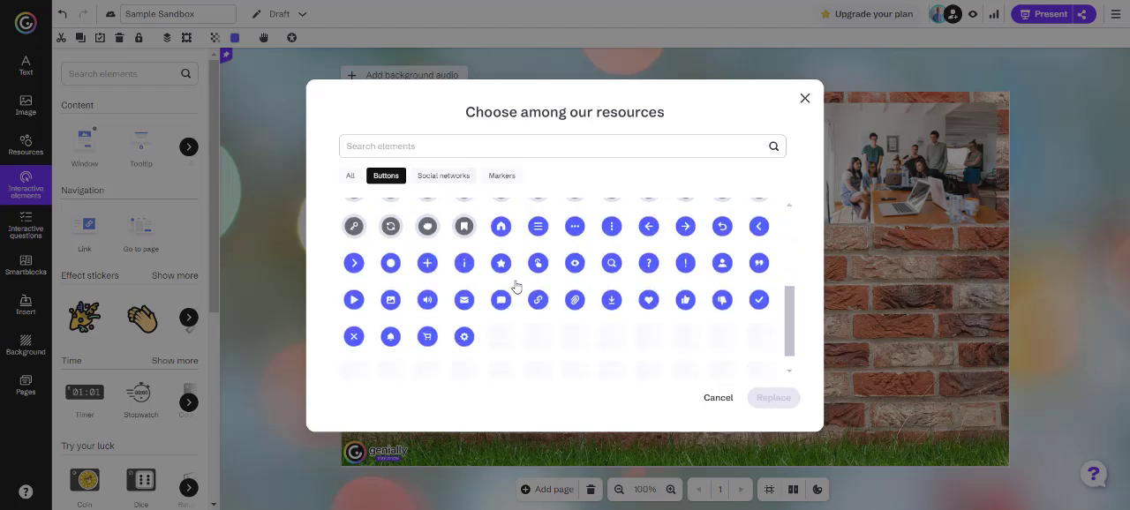
{"action": "scroll", "coordinate": [529, 284], "scroll_direction": "up", "scroll_amount": 5}
{"action": "left_click", "coordinate": [575, 274]}
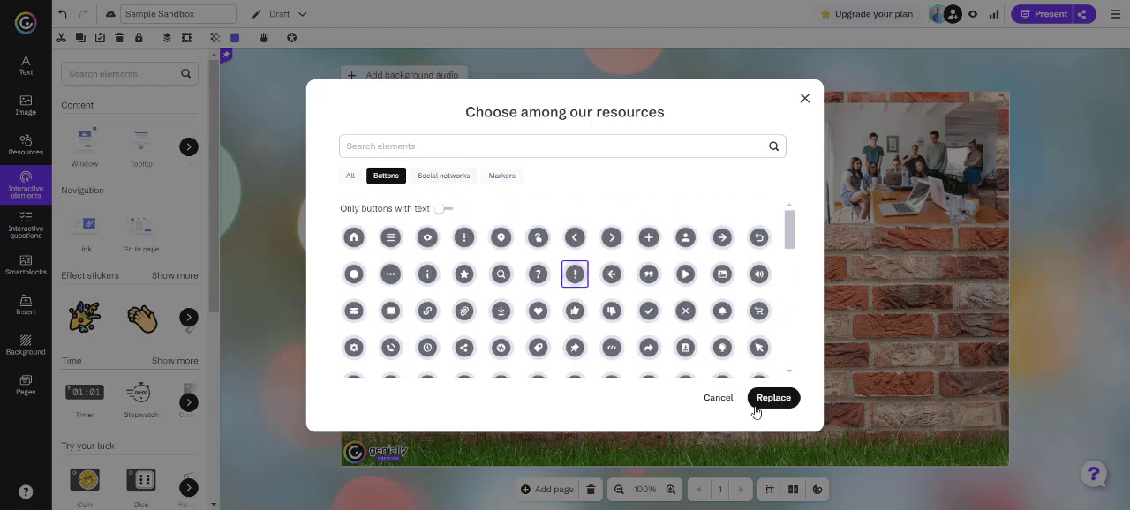
{"action": "left_click", "coordinate": [774, 397]}
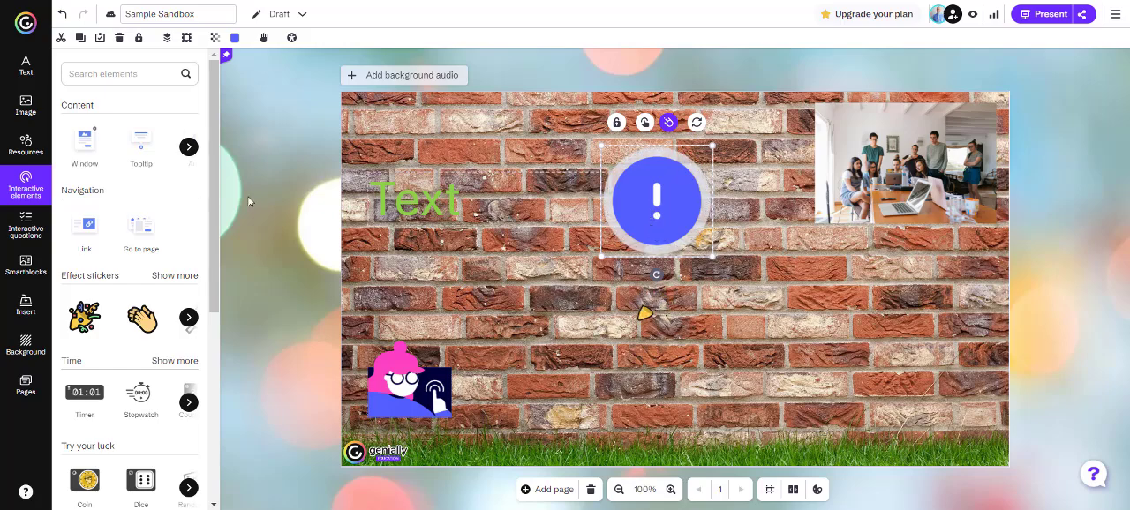
Try the four-box SWOT diagram smartblock and undo it, and place the three-step process smartblock beneath the exclamation button
{"action": "left_click", "coordinate": [29, 232]}
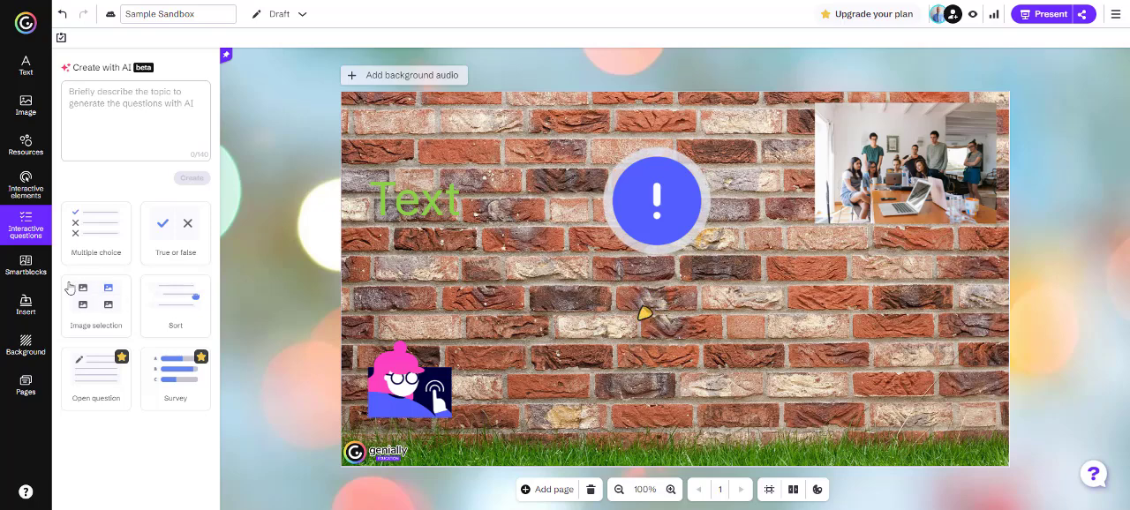
{"action": "left_click", "coordinate": [27, 266]}
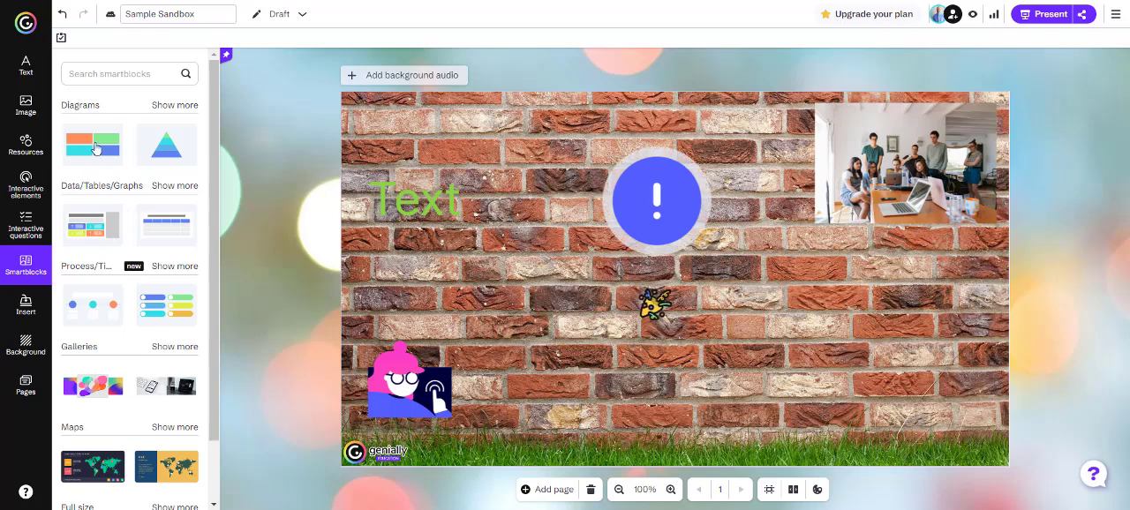
{"action": "left_click_drag", "start_coordinate": [98, 149], "coordinate": [825, 315]}
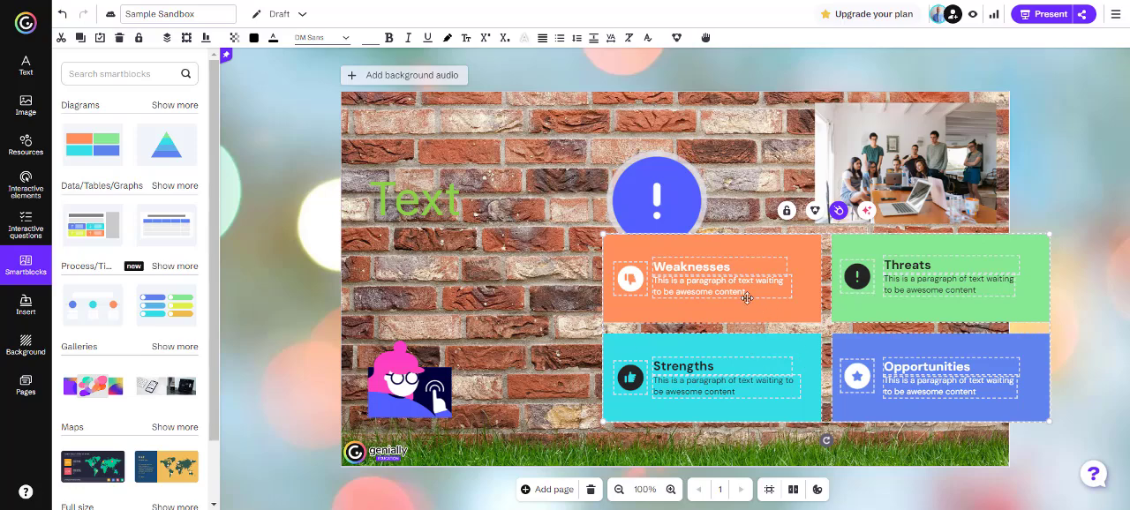
{"action": "key", "text": "ctrl+z"}
{"action": "left_click_drag", "start_coordinate": [98, 315], "coordinate": [428, 157]}
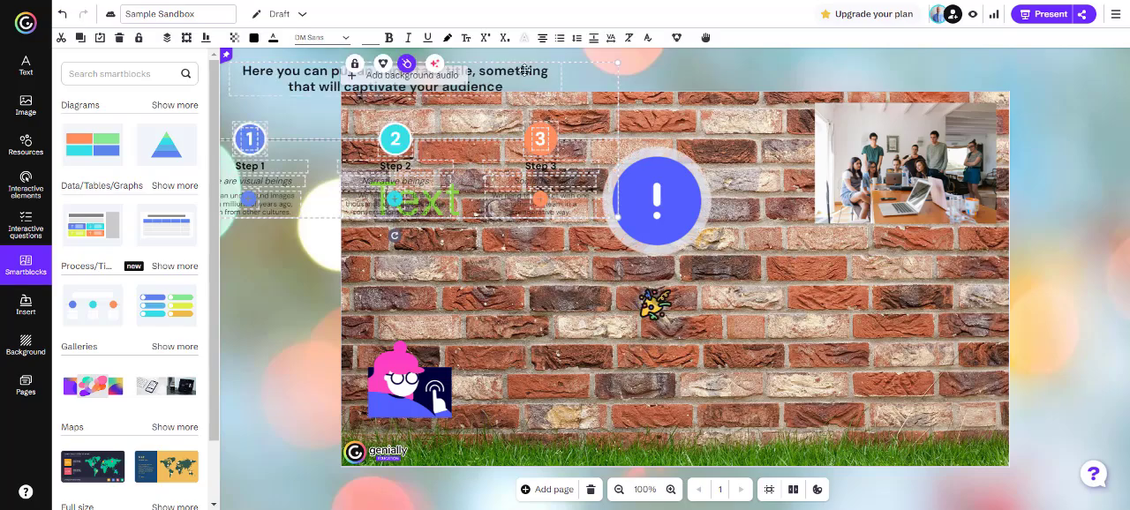
{"action": "left_click_drag", "start_coordinate": [590, 79], "coordinate": [921, 300]}
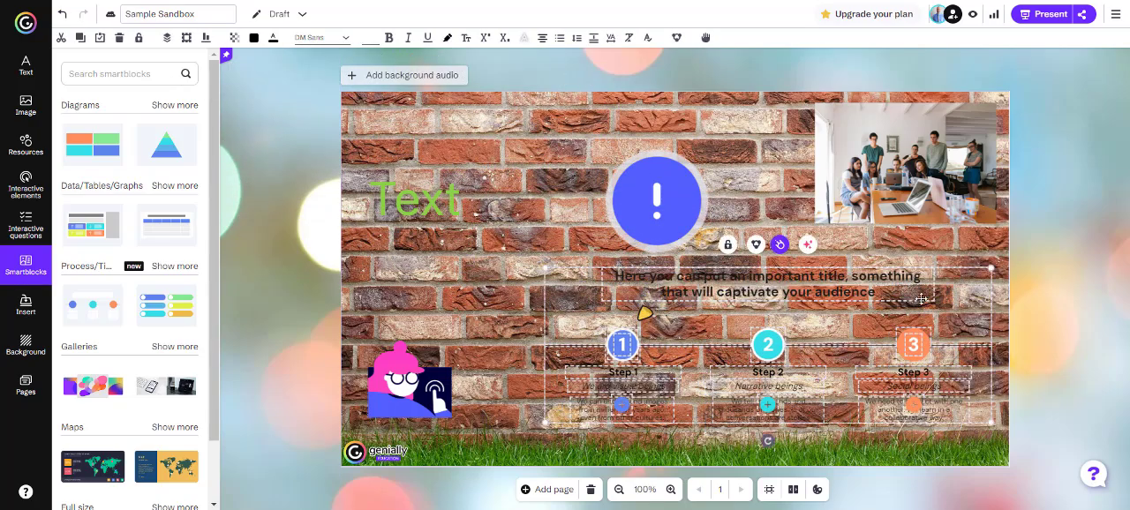
Change the canvas background from the brick wall image to the light peach colour #f9d1bb
{"action": "left_click", "coordinate": [25, 344]}
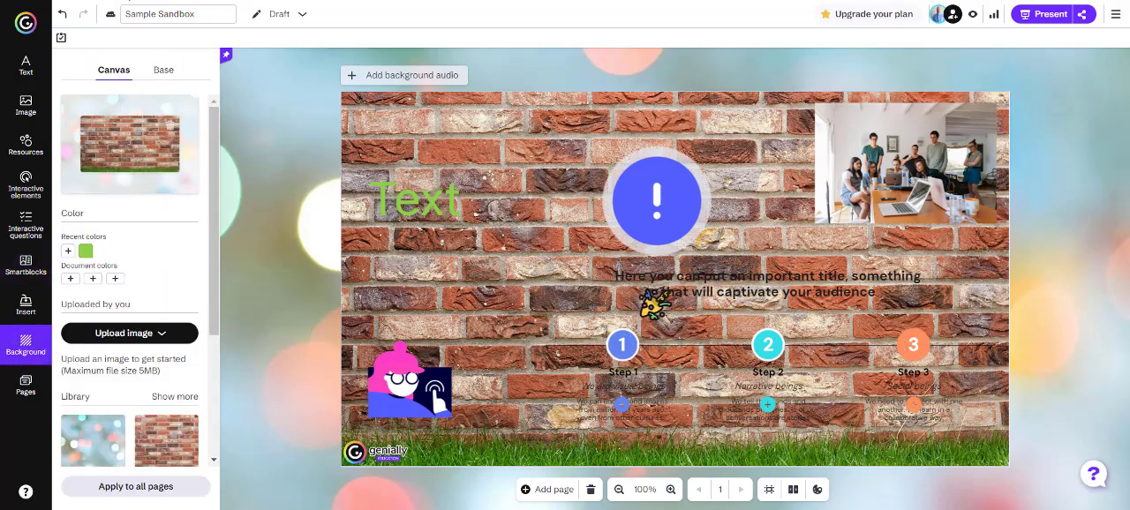
{"action": "scroll", "coordinate": [142, 353], "scroll_direction": "down", "scroll_amount": 3}
{"action": "scroll", "coordinate": [119, 268], "scroll_direction": "up", "scroll_amount": 1}
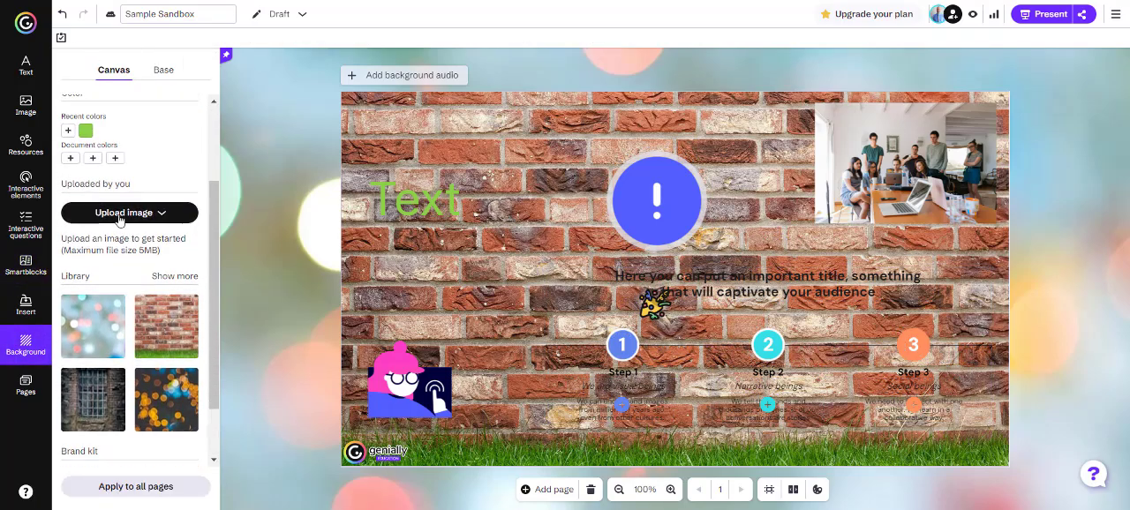
{"action": "left_click", "coordinate": [69, 131]}
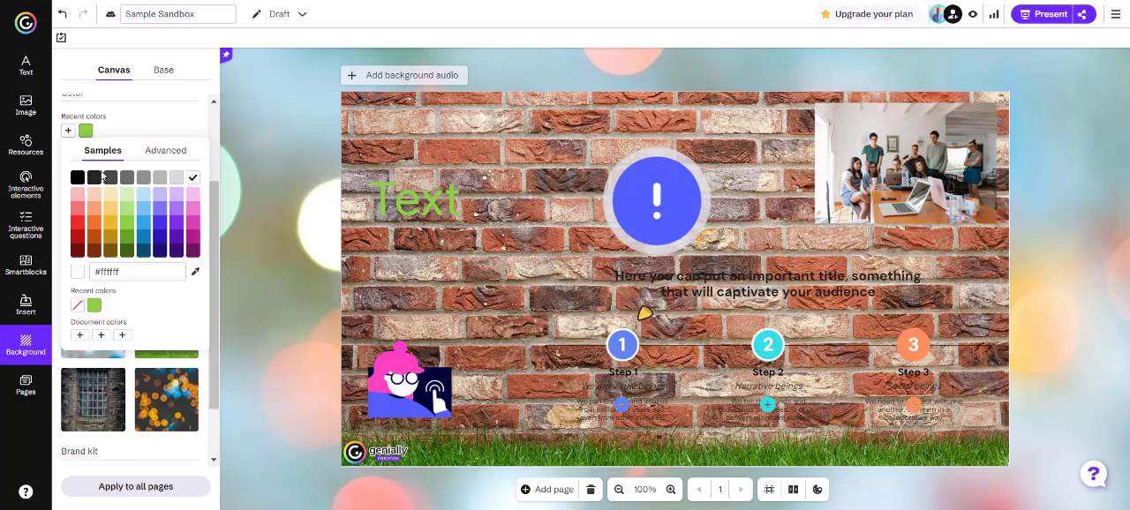
{"action": "left_click", "coordinate": [93, 193]}
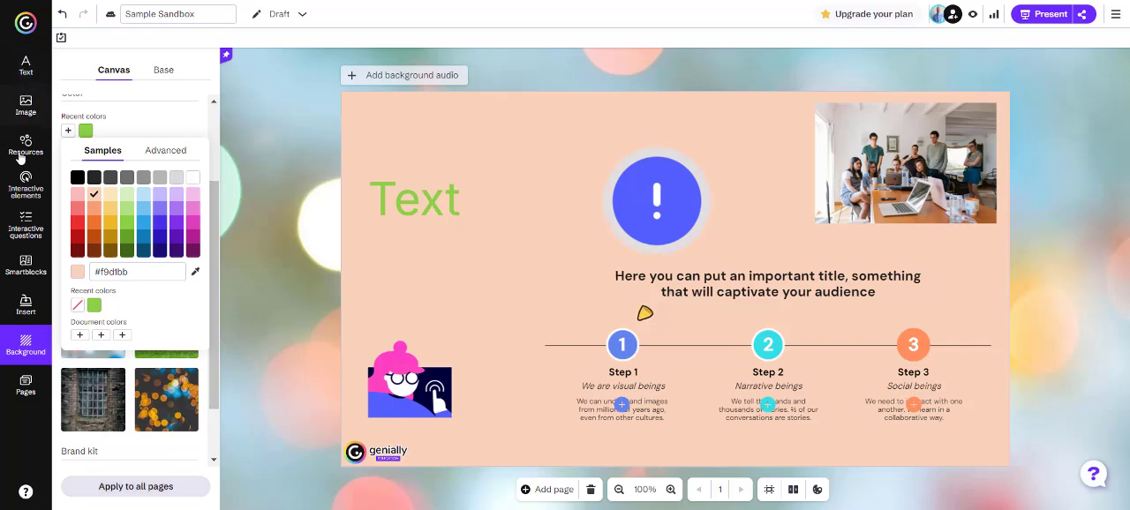
Add the dark world map smartblock and shrink it to fit over the green text, beside the exclamation button
{"action": "left_click", "coordinate": [26, 264]}
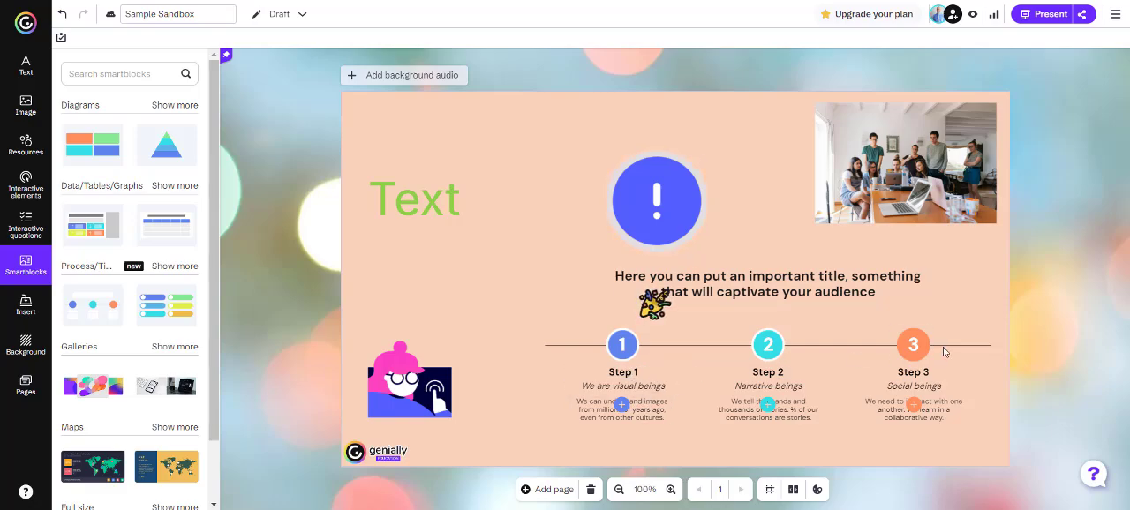
{"action": "scroll", "coordinate": [101, 265], "scroll_direction": "down", "scroll_amount": 2}
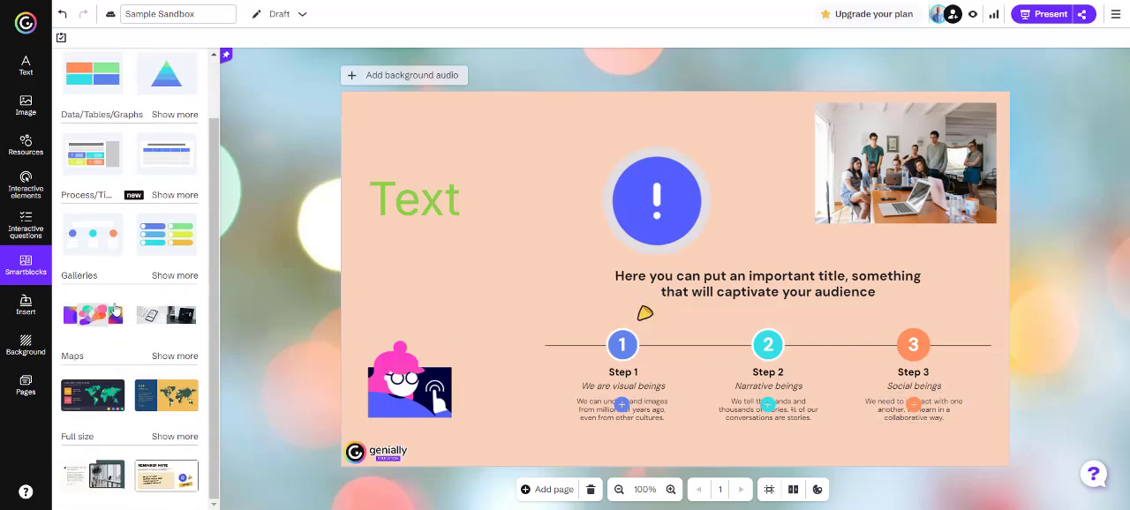
{"action": "left_click_drag", "start_coordinate": [100, 404], "coordinate": [530, 181]}
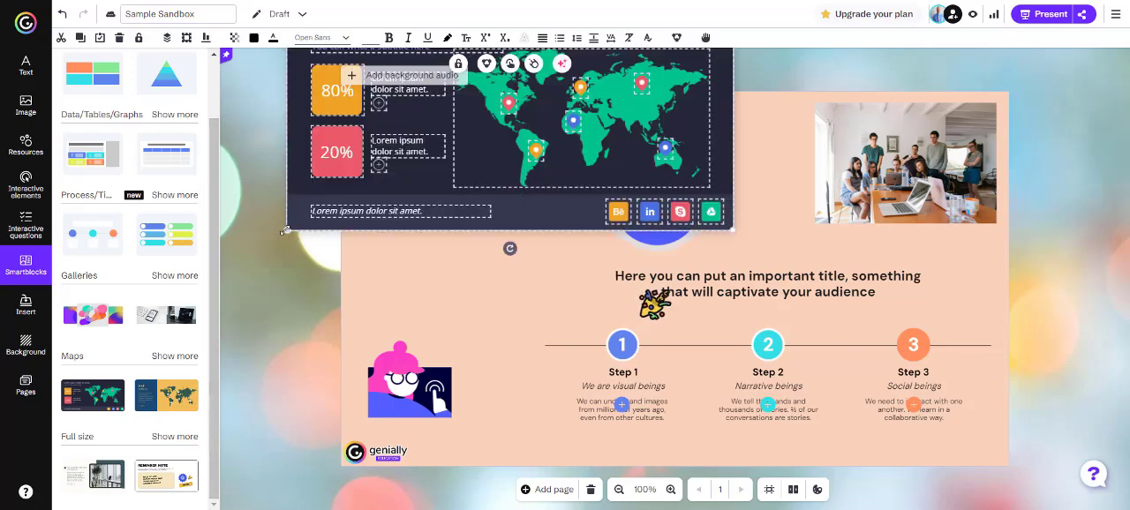
{"action": "left_click_drag", "start_coordinate": [287, 230], "coordinate": [494, 177]}
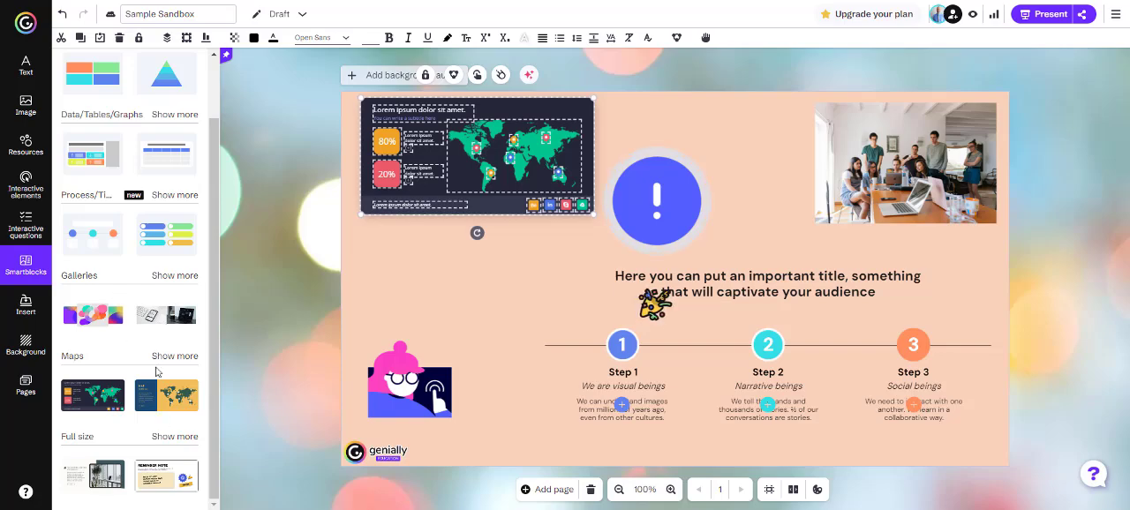
Try adding the stock table smartblock directly to the page and undo it
{"action": "scroll", "coordinate": [136, 205], "scroll_direction": "up", "scroll_amount": 2}
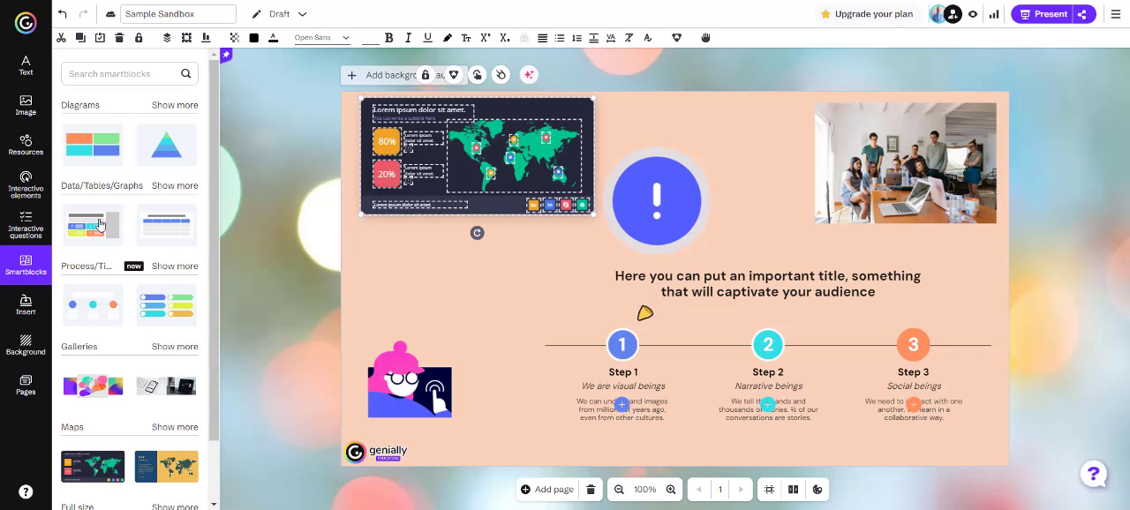
{"action": "left_click_drag", "start_coordinate": [159, 222], "coordinate": [490, 302]}
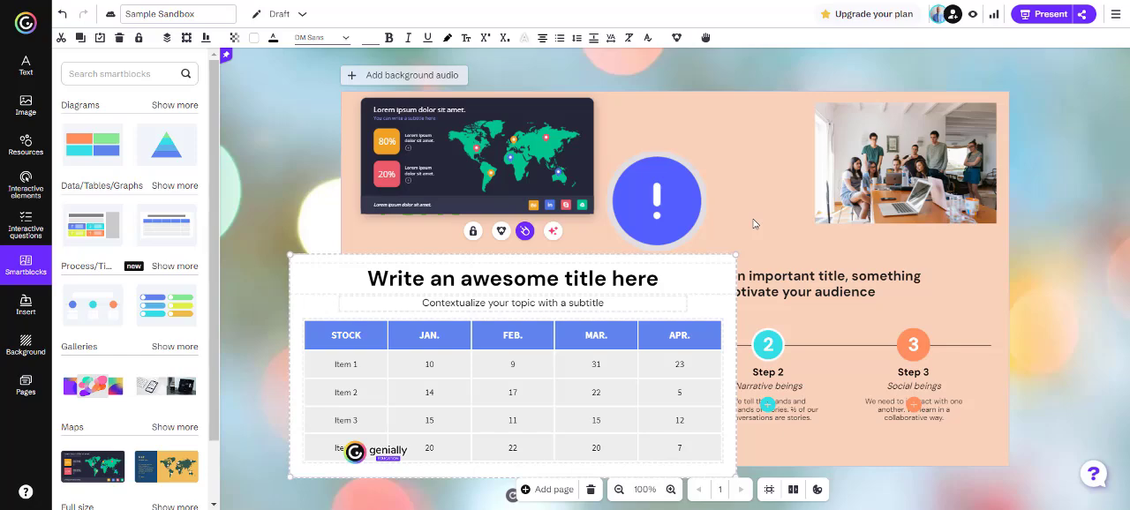
{"action": "key", "text": "ctrl+z"}
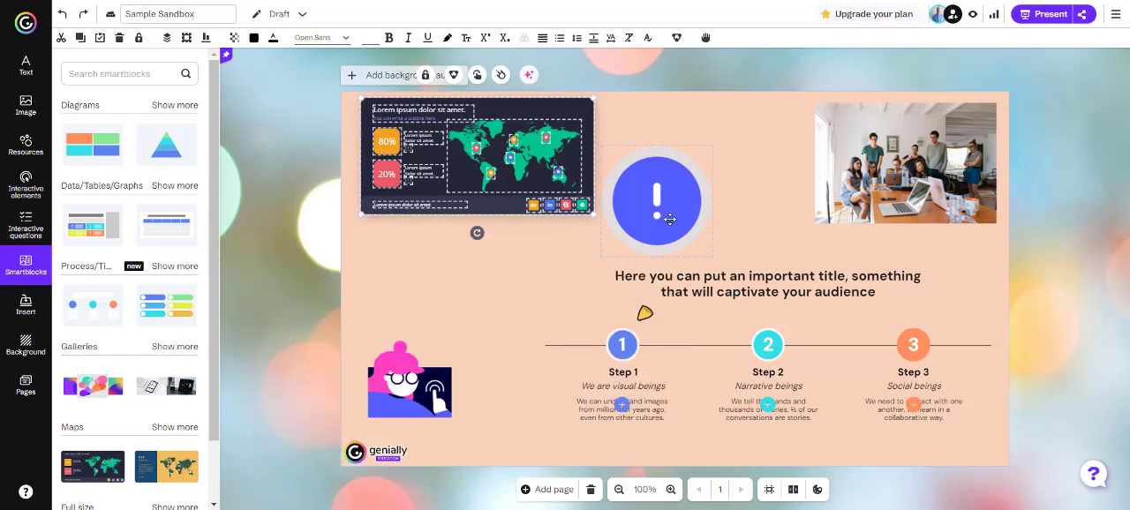
Give the exclamation button an Open window interaction based on the Blank template
{"action": "left_click", "coordinate": [669, 221]}
{"action": "left_click", "coordinate": [643, 125]}
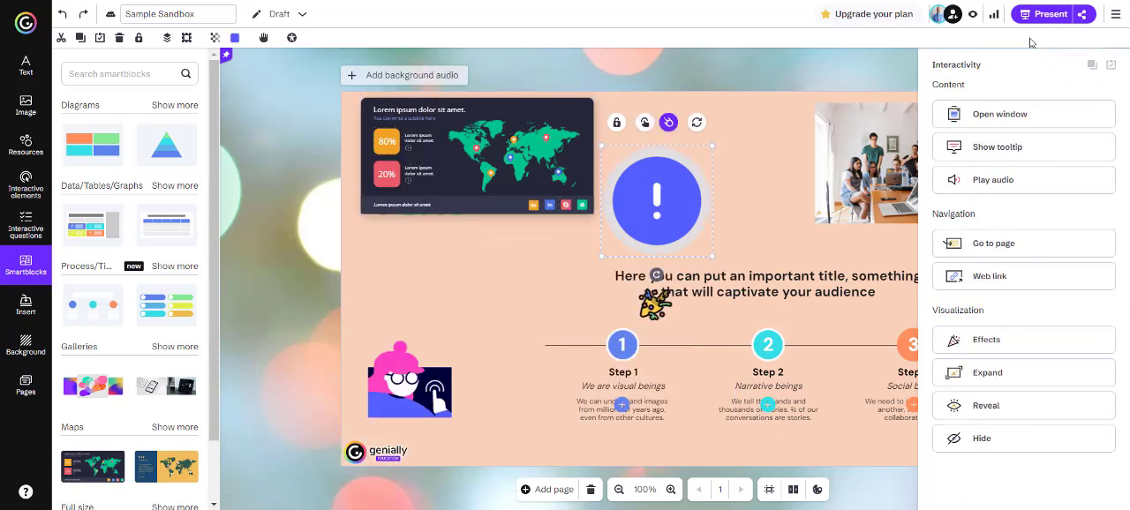
{"action": "left_click", "coordinate": [1007, 114]}
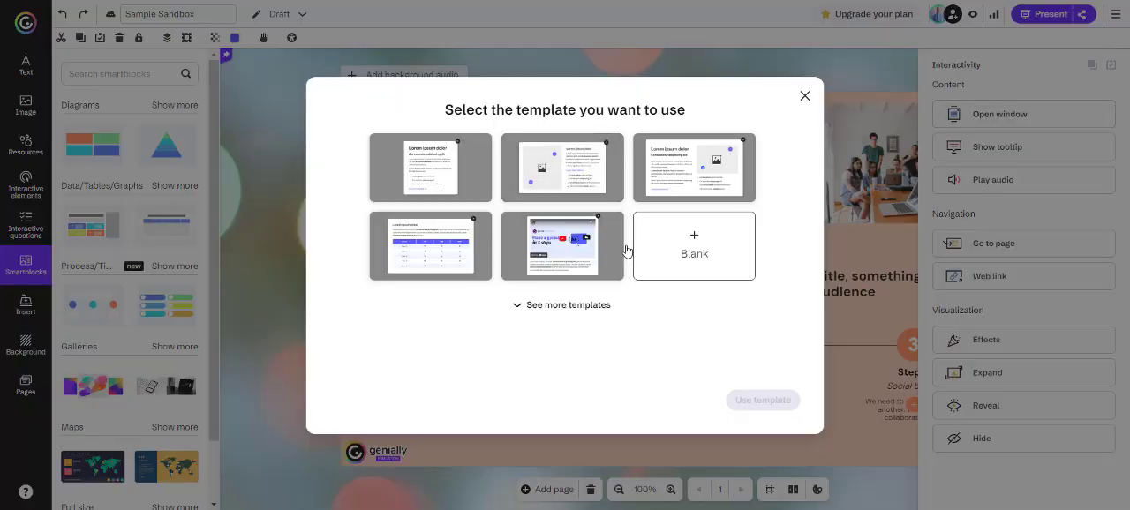
{"action": "left_click", "coordinate": [695, 248]}
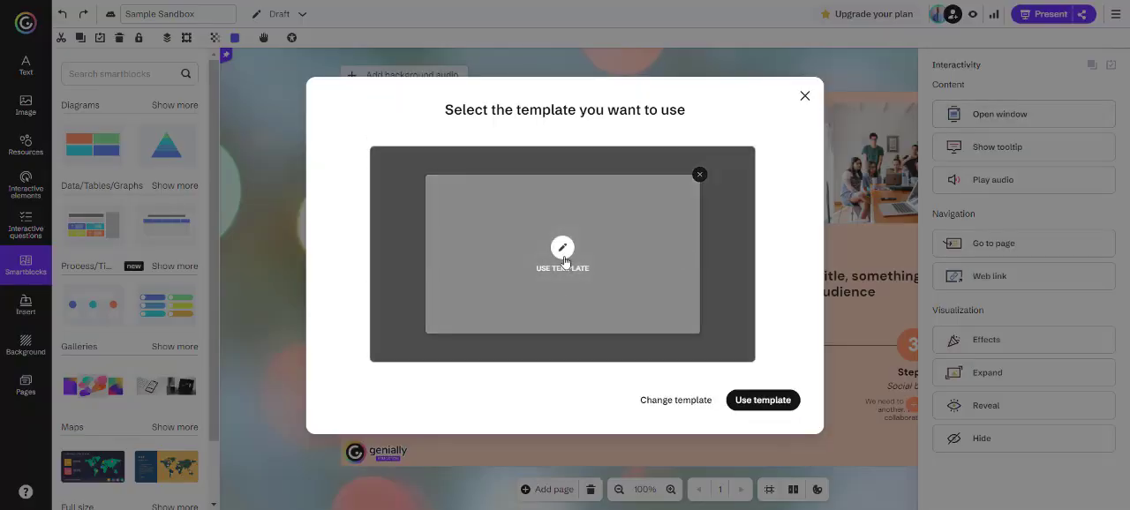
{"action": "left_click", "coordinate": [565, 257]}
Place the stock table smartblock centred in the button's blank window and return to the page
{"action": "left_click", "coordinate": [730, 234]}
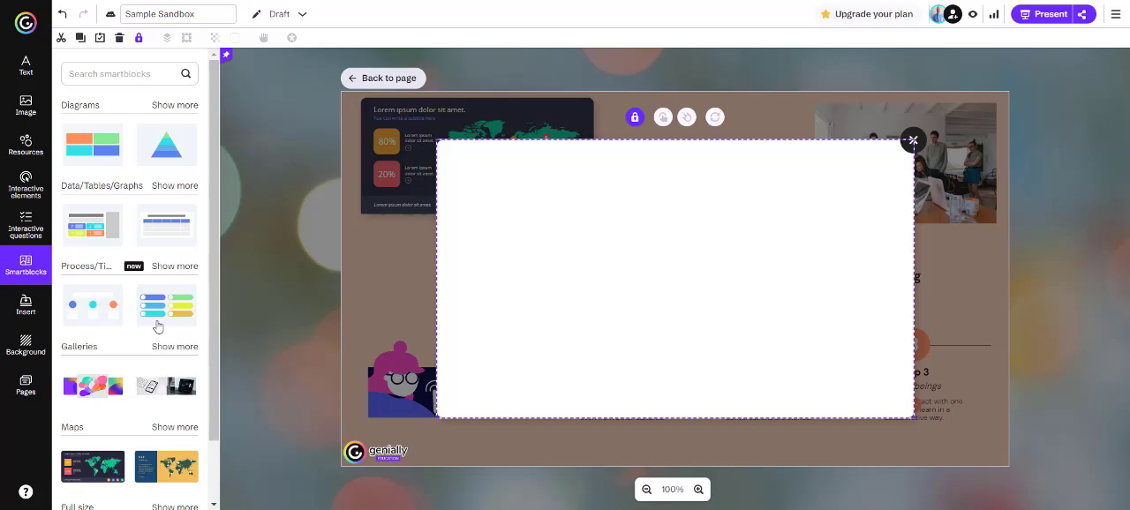
{"action": "left_click_drag", "start_coordinate": [167, 226], "coordinate": [674, 236]}
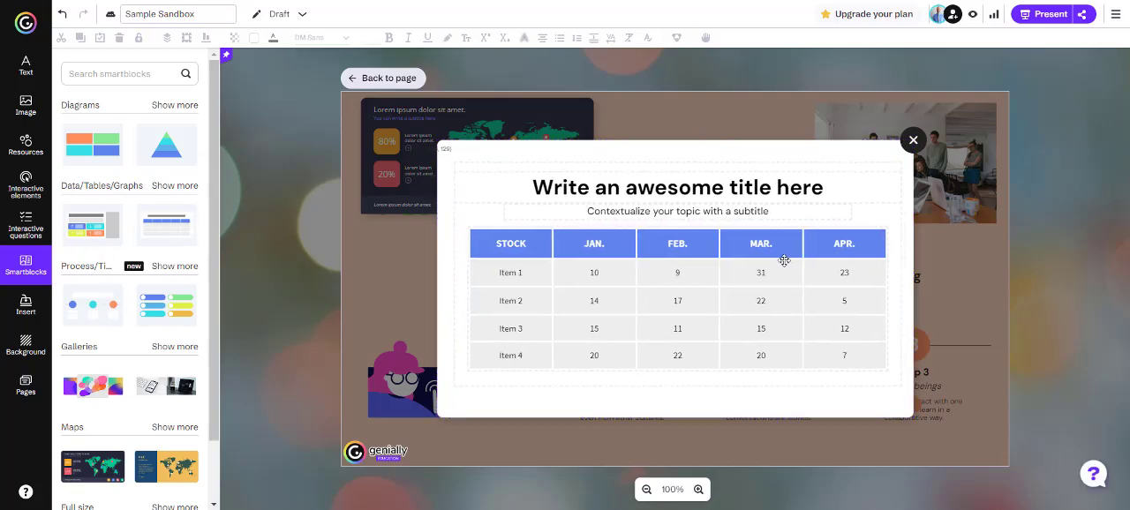
{"action": "left_click_drag", "start_coordinate": [783, 260], "coordinate": [788, 260]}
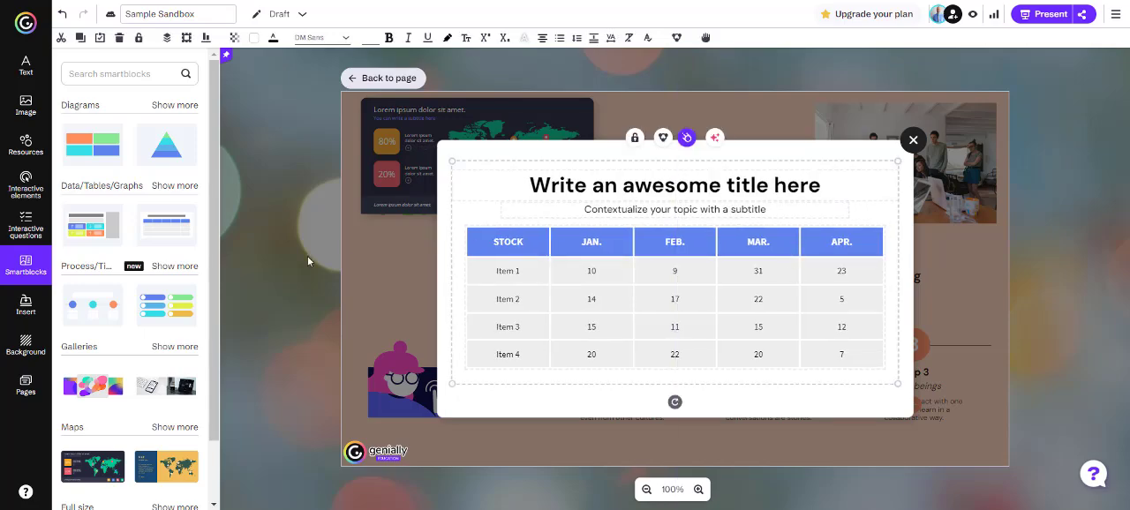
{"action": "left_click", "coordinate": [913, 140]}
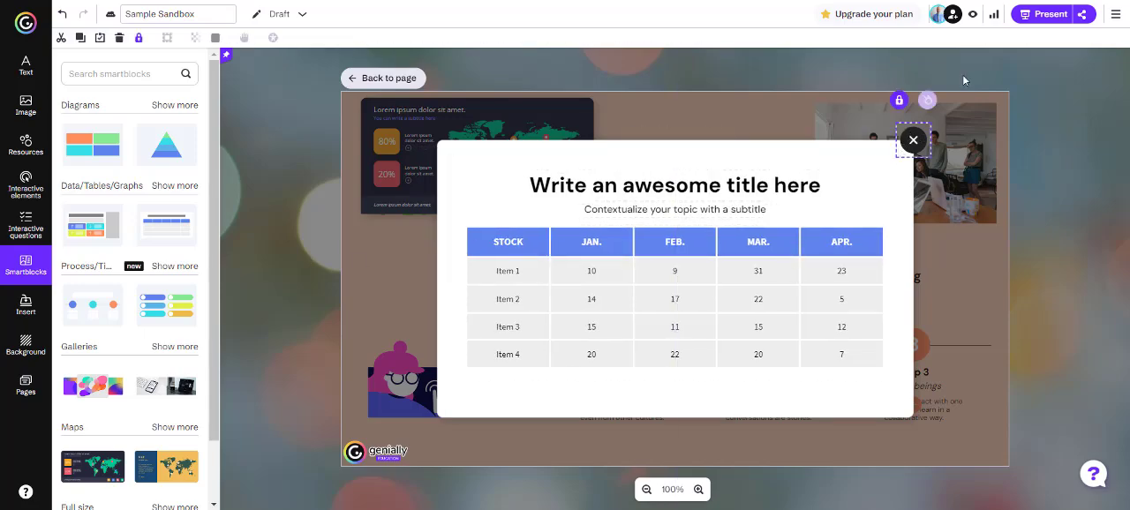
{"action": "left_click", "coordinate": [380, 79]}
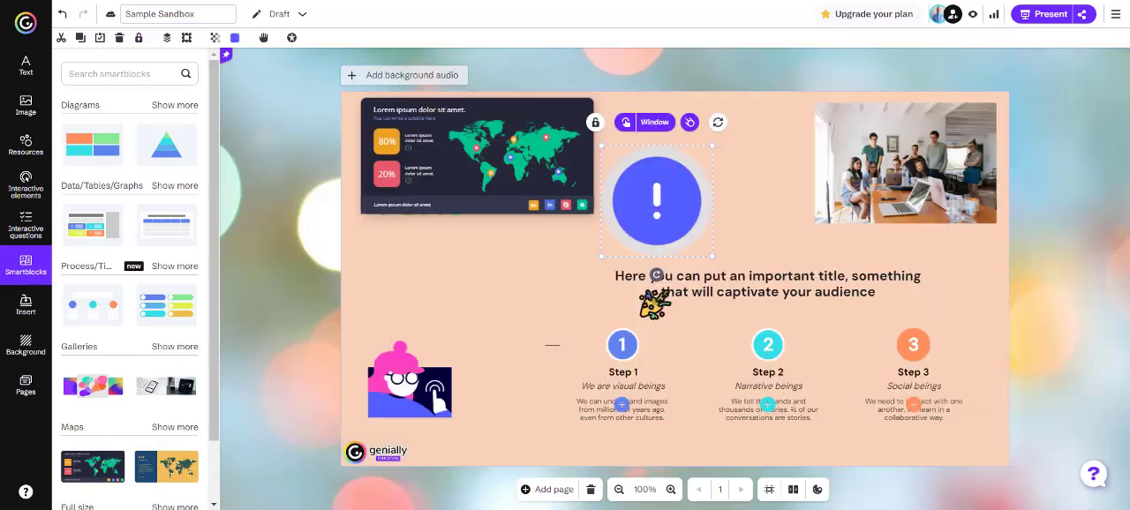
Preview the page, test that the exclamation button opens its table window, and close that window
{"action": "left_click", "coordinate": [973, 15]}
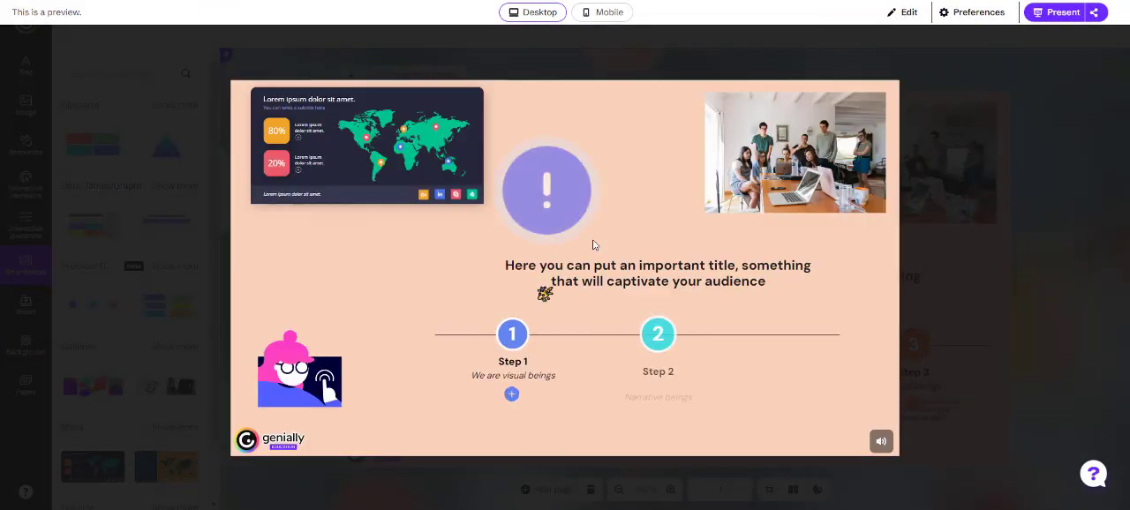
{"action": "left_click", "coordinate": [551, 188]}
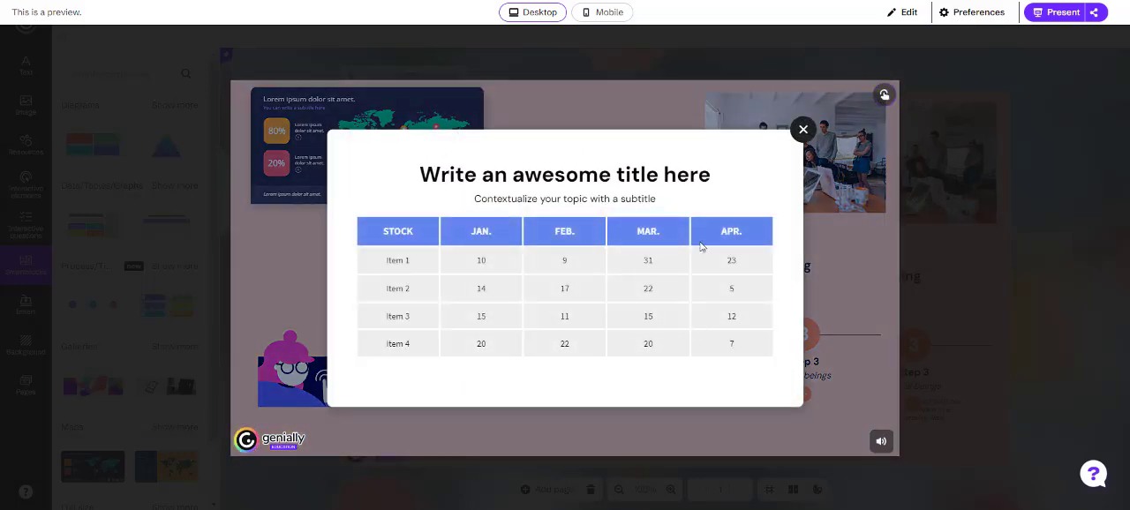
{"action": "left_click", "coordinate": [803, 130]}
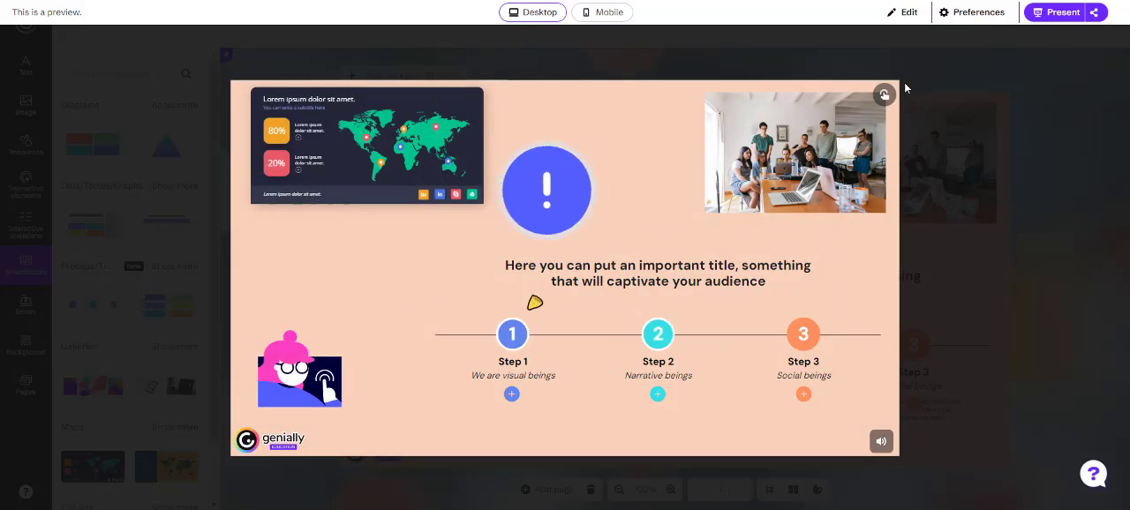
Return to editing, open the exclamation button's window to examine its stock table at a larger zoom, and go back to the page
{"action": "left_click", "coordinate": [908, 14]}
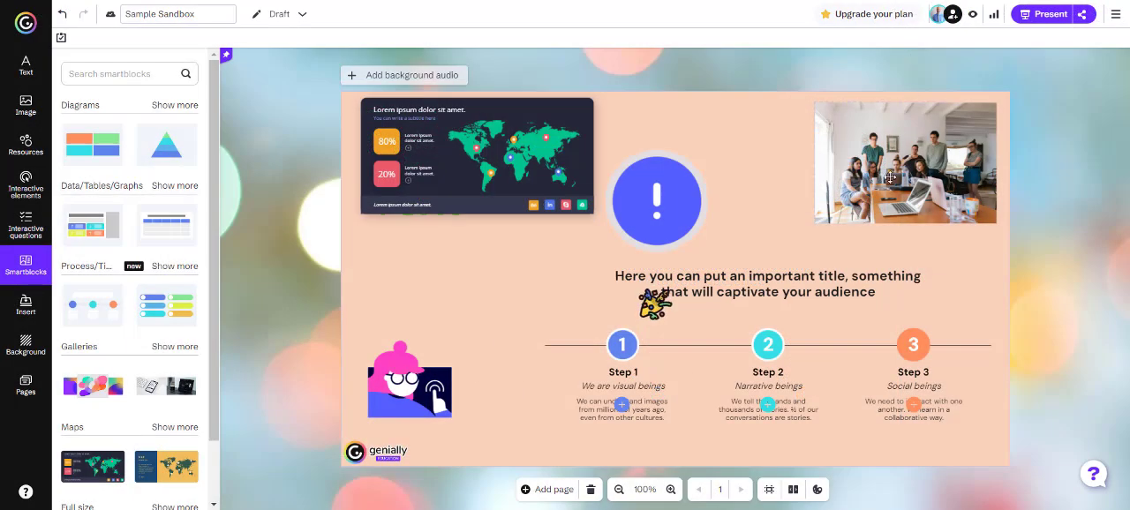
{"action": "left_click", "coordinate": [644, 222]}
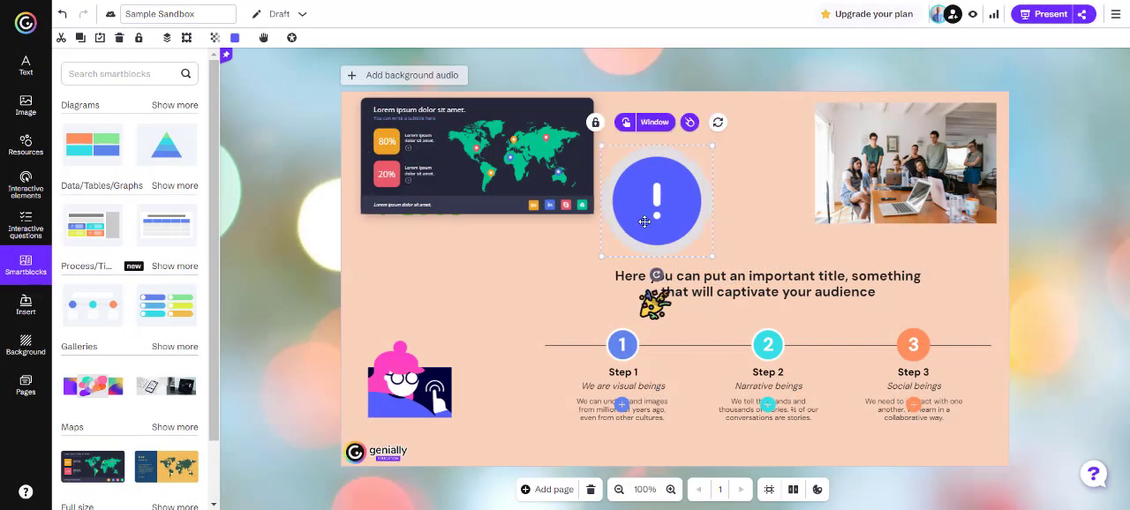
{"action": "left_click", "coordinate": [655, 122]}
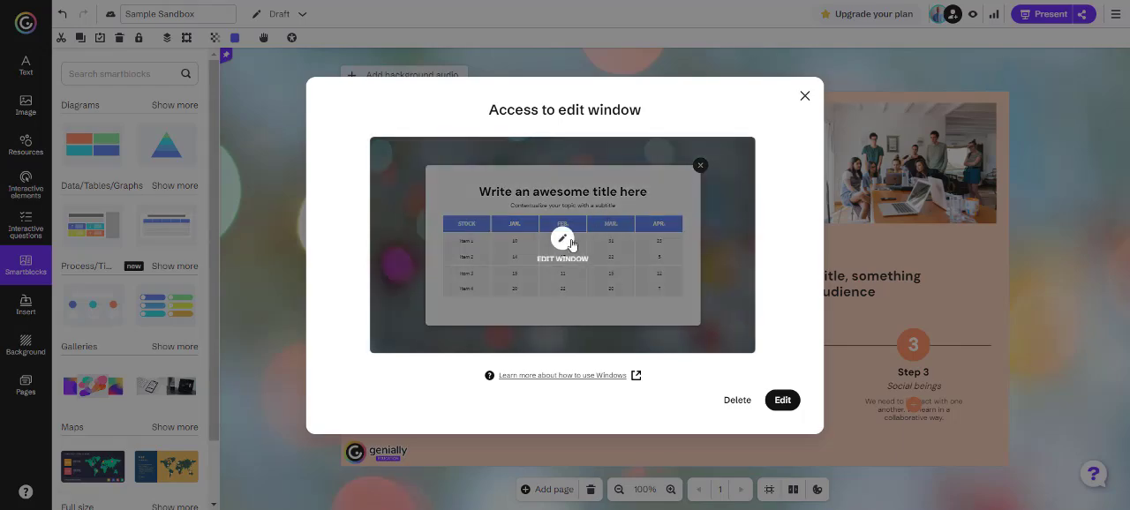
{"action": "left_click", "coordinate": [565, 242]}
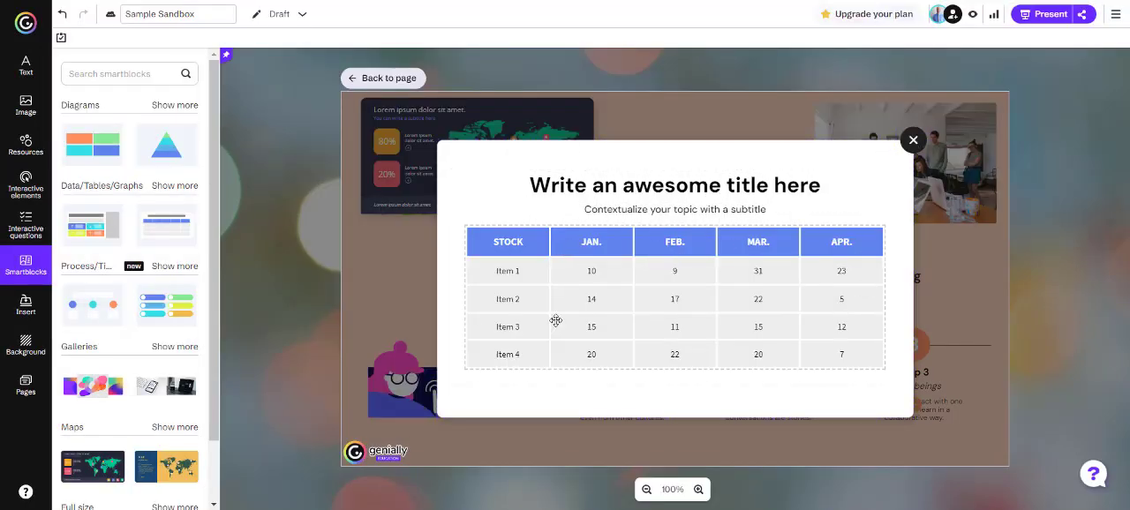
{"action": "left_click", "coordinate": [698, 490]}
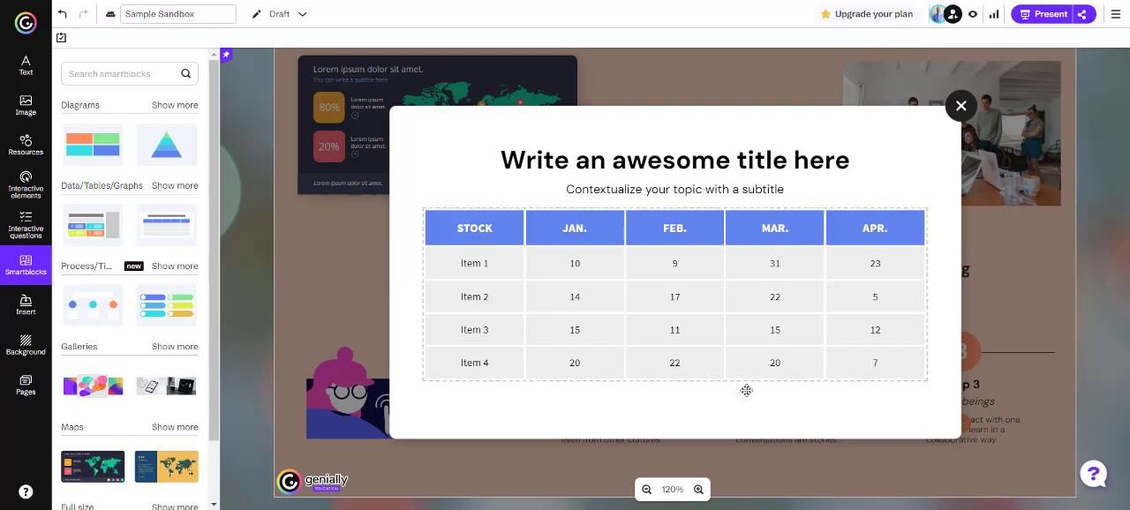
{"action": "left_click", "coordinate": [645, 490]}
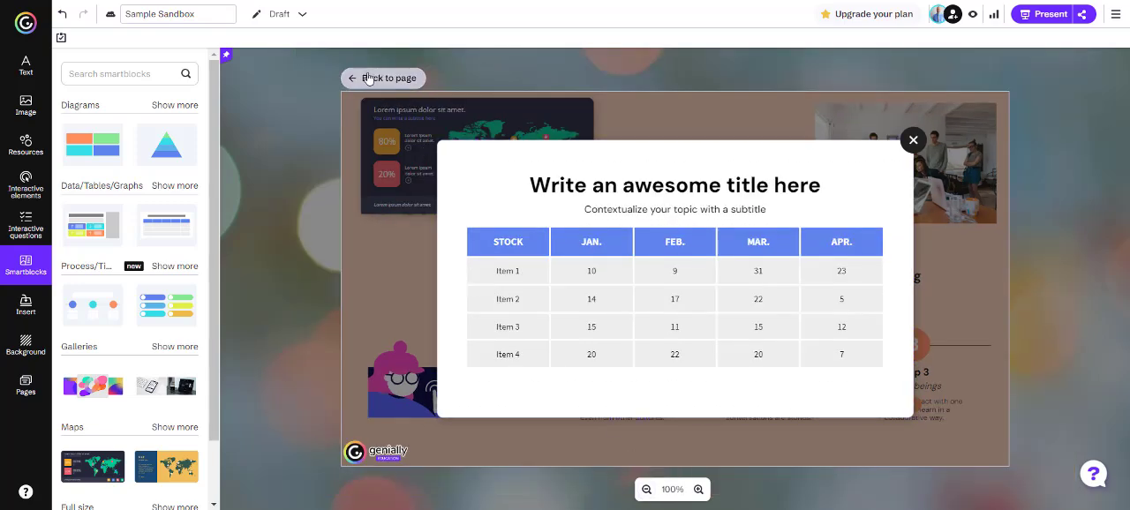
{"action": "left_click", "coordinate": [369, 78]}
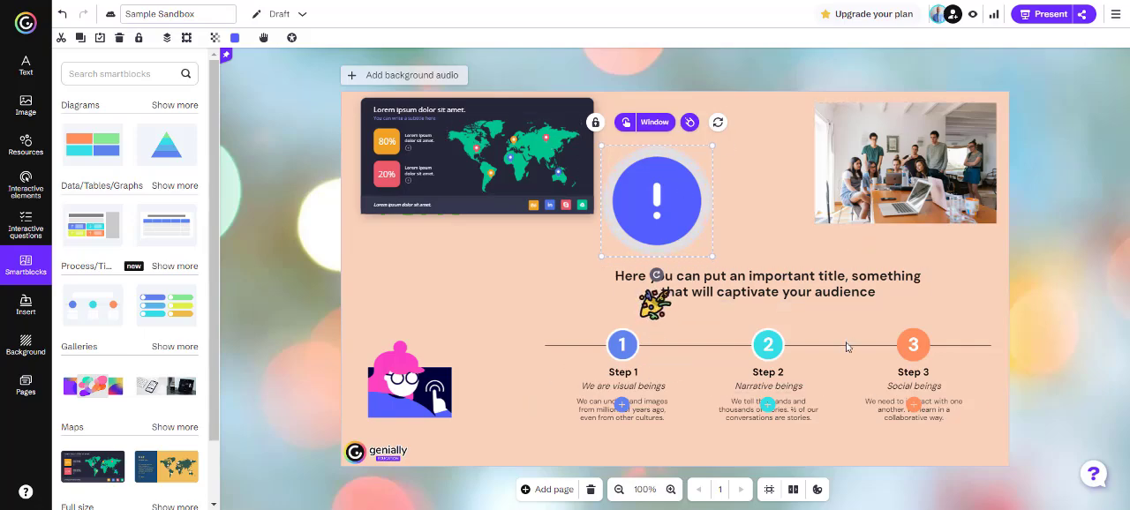
Examine the insert options for images, audio, video and external content, plus the background audio options, without adding anything
{"action": "left_click", "coordinate": [36, 308]}
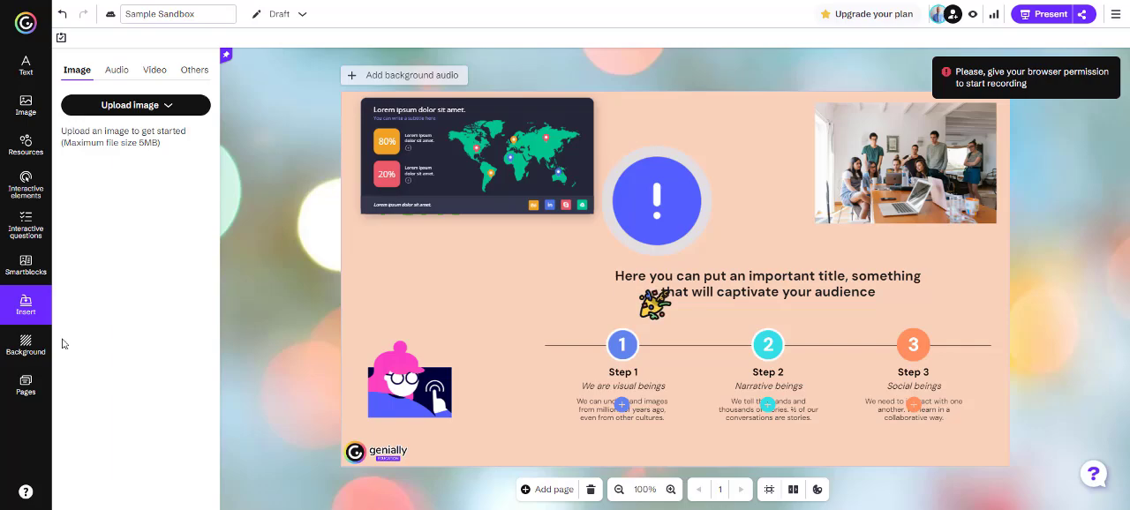
{"action": "left_click", "coordinate": [120, 76]}
{"action": "left_click", "coordinate": [152, 78]}
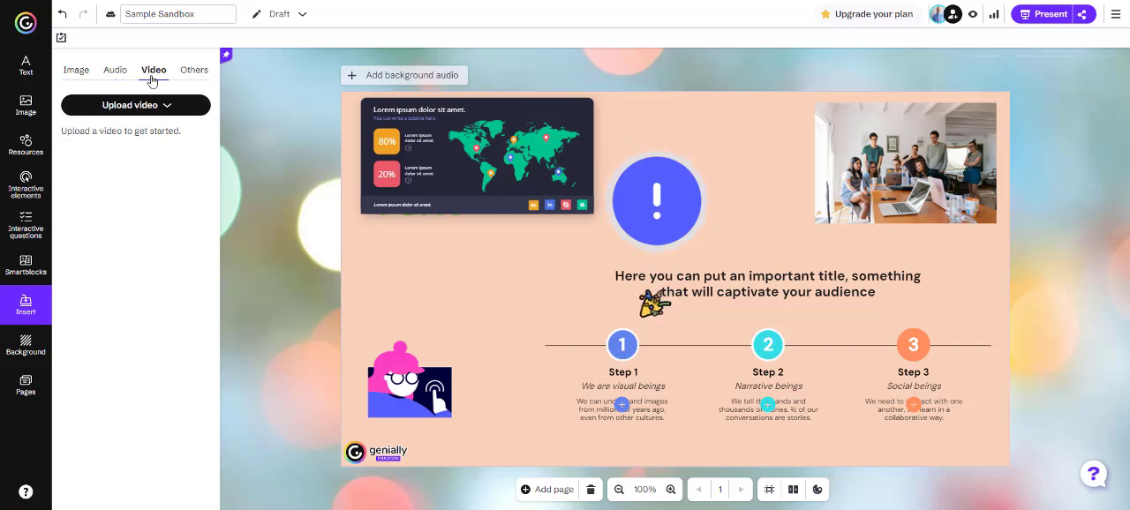
{"action": "left_click", "coordinate": [193, 72]}
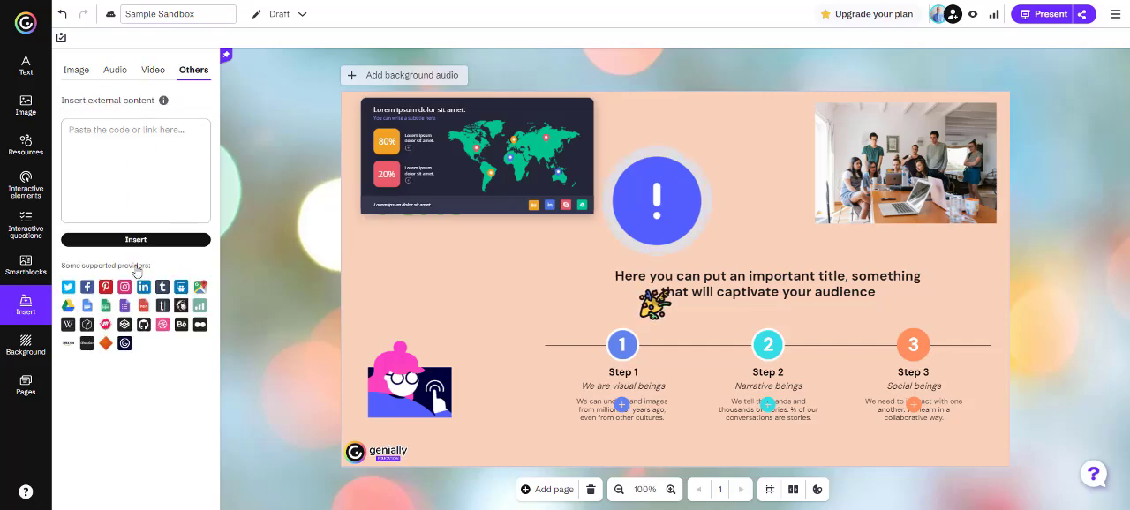
{"action": "left_click", "coordinate": [82, 76]}
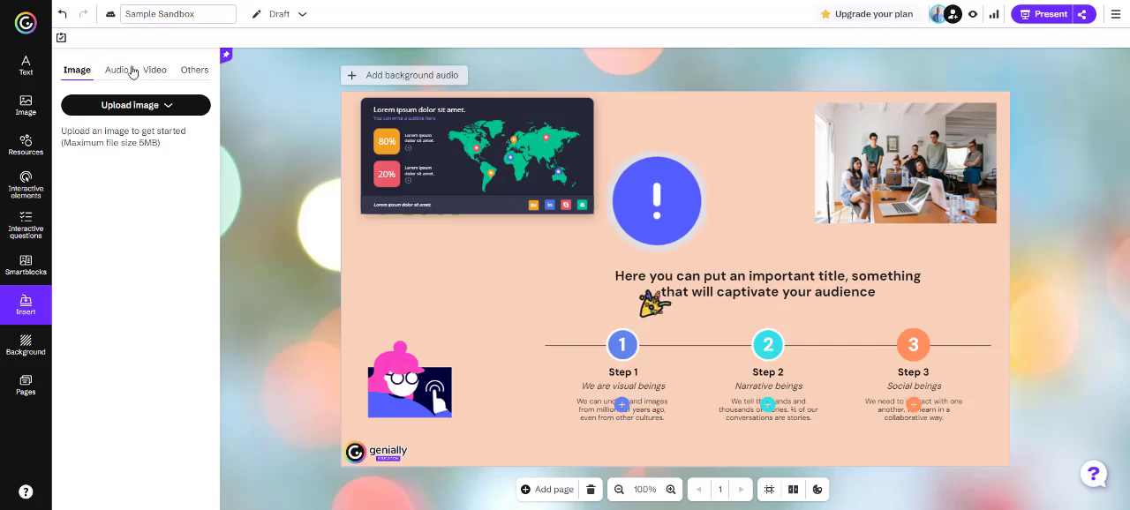
{"action": "left_click", "coordinate": [129, 71]}
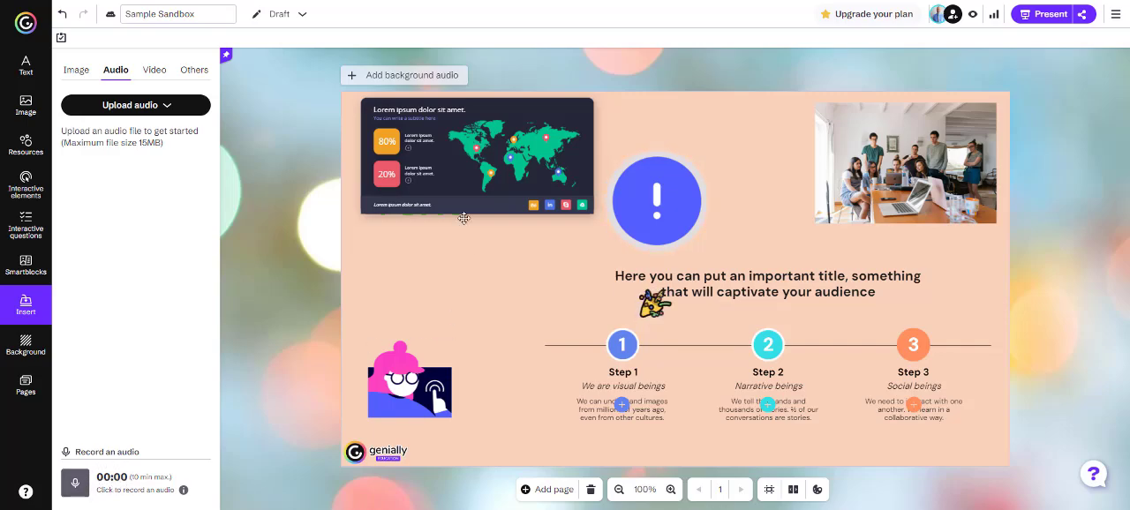
{"action": "left_click", "coordinate": [395, 78]}
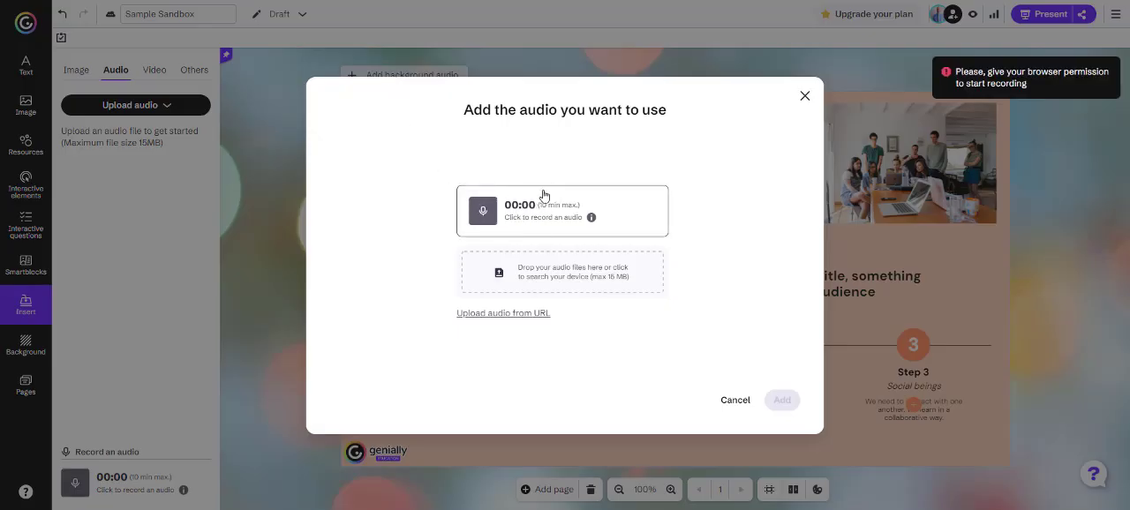
{"action": "left_click", "coordinate": [735, 401]}
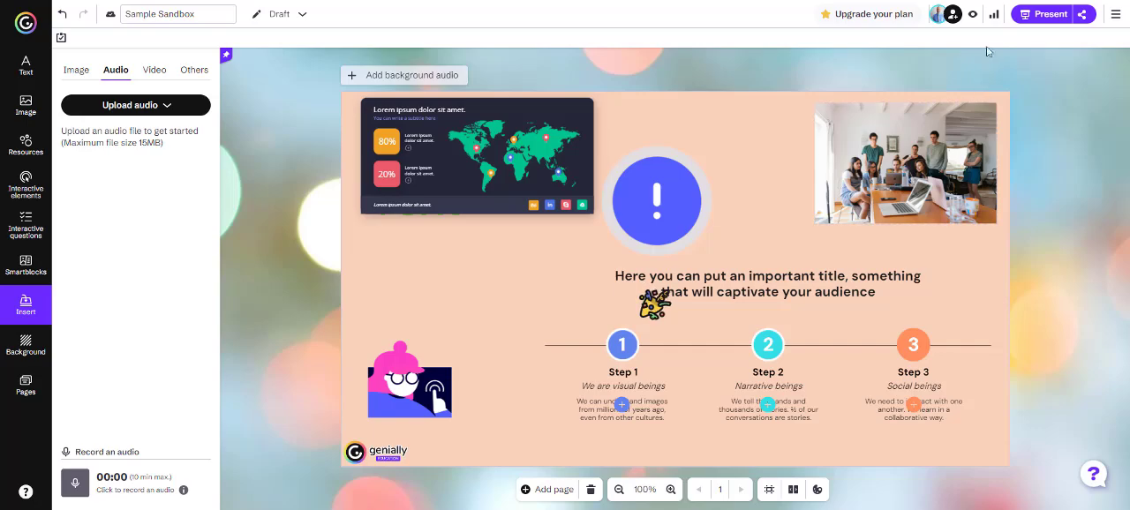
Publish the Sample Sandbox project as Public online and copy its iframe embed code
{"action": "left_click", "coordinate": [1042, 17]}
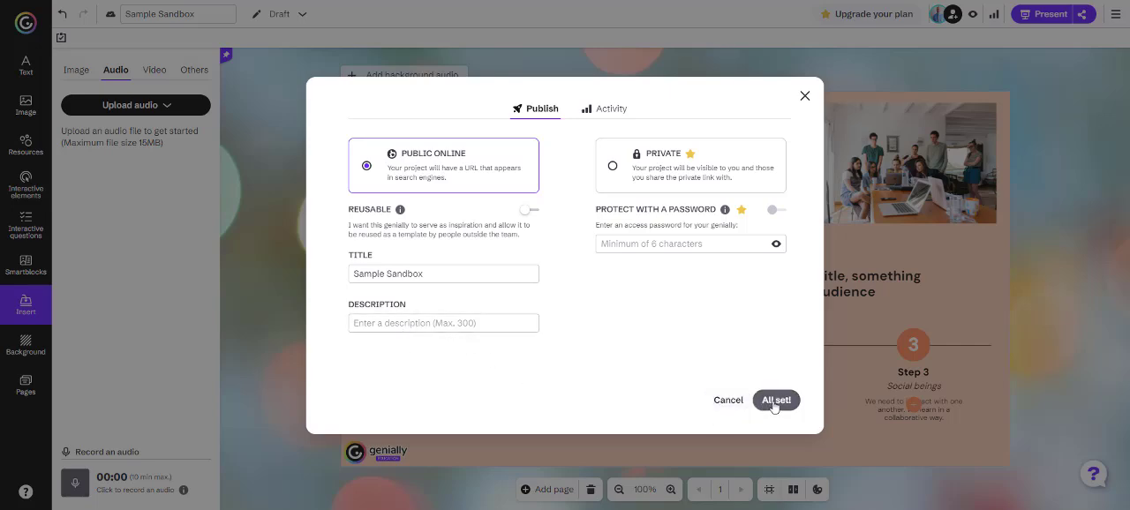
{"action": "left_click", "coordinate": [729, 401]}
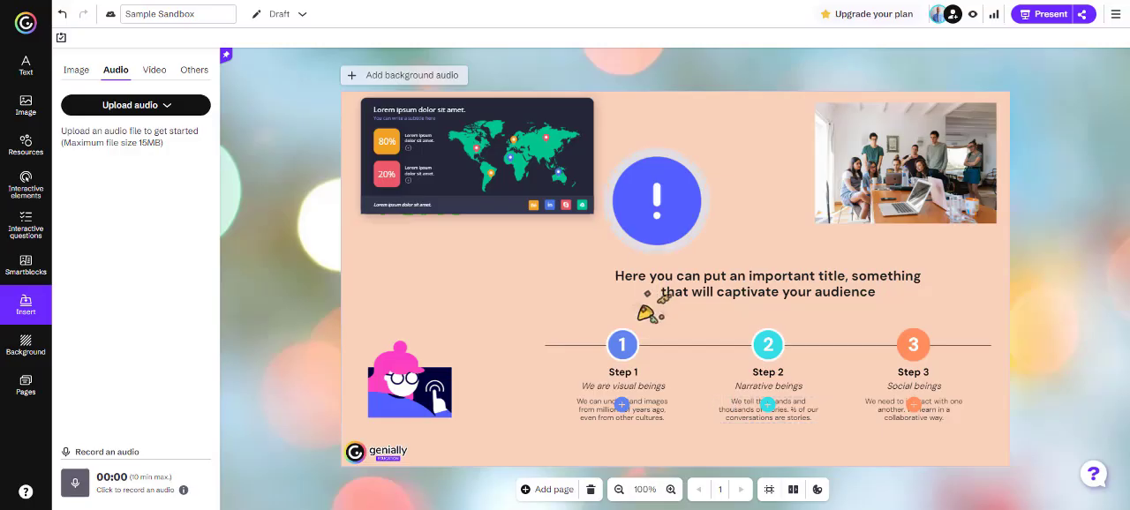
{"action": "left_click", "coordinate": [1085, 16]}
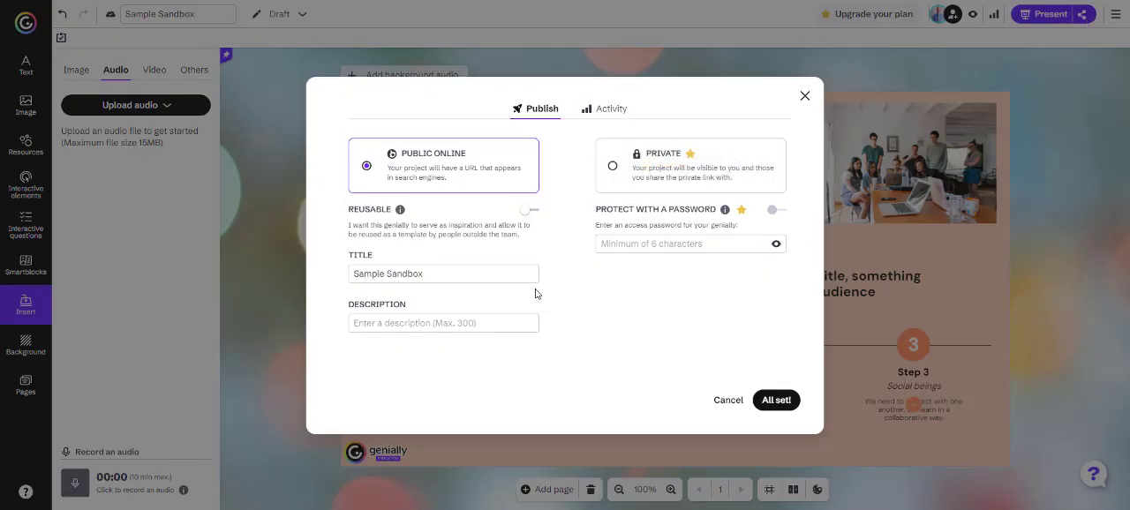
{"action": "left_click", "coordinate": [778, 405]}
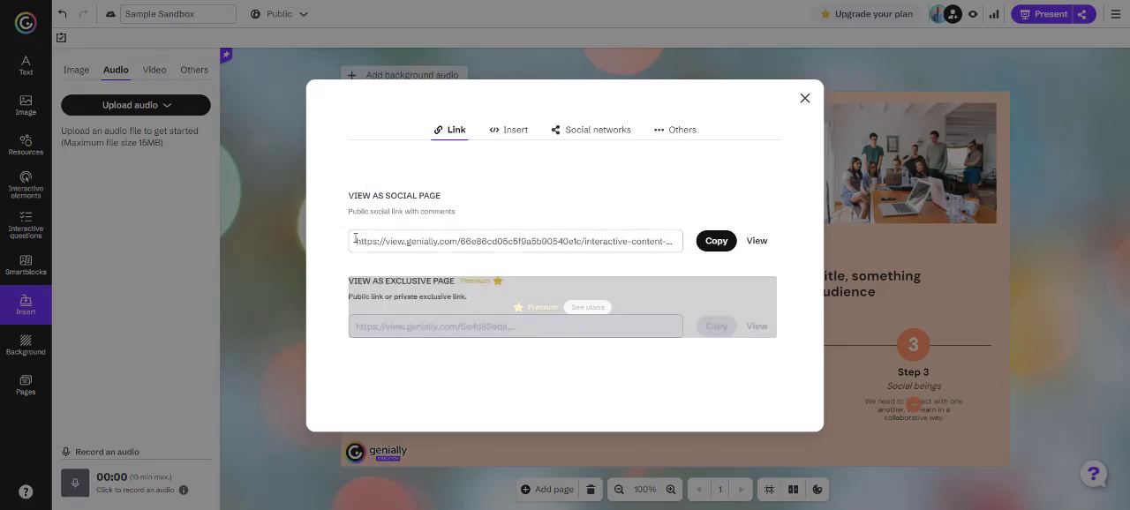
{"action": "left_click", "coordinate": [510, 131]}
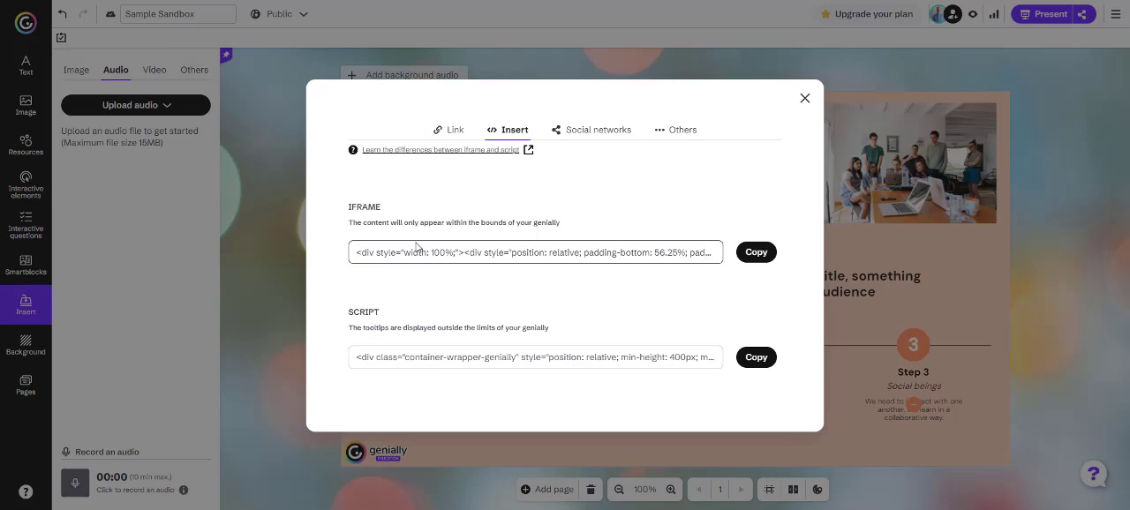
{"action": "left_click", "coordinate": [764, 254]}
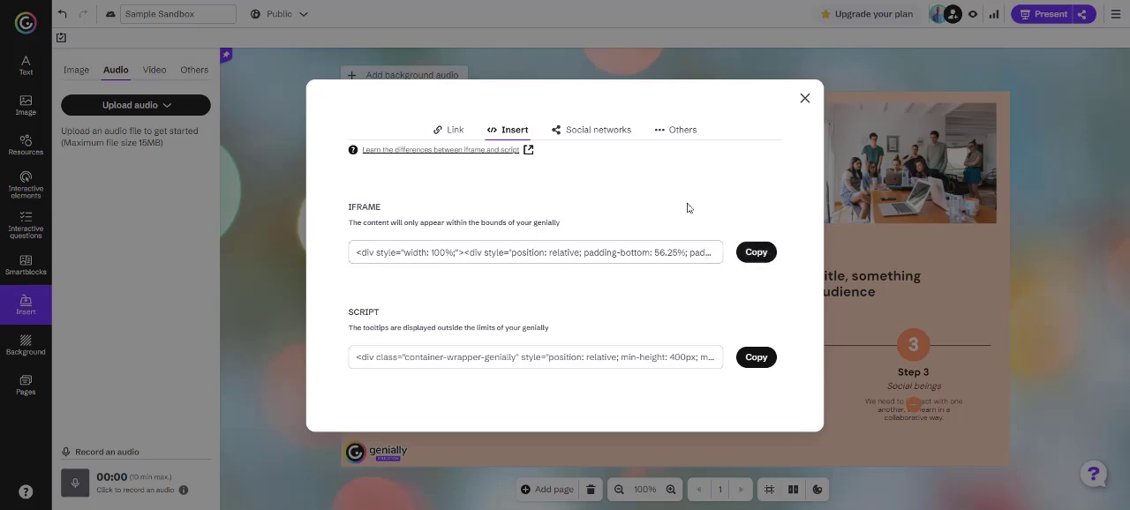